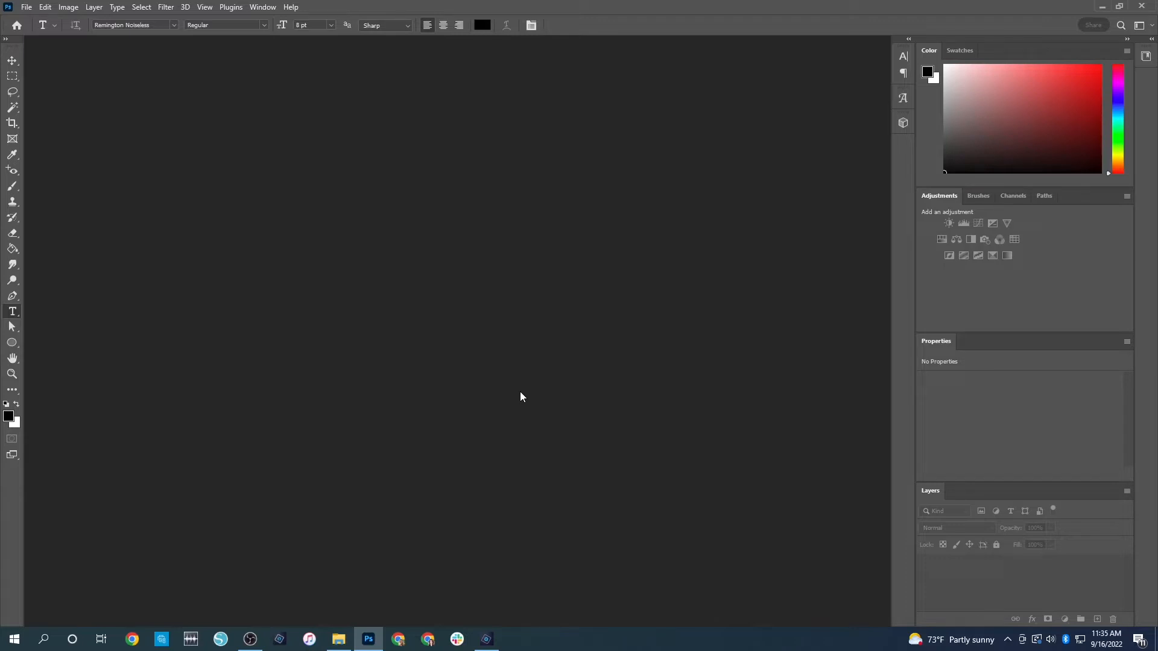
Create a new document from the recent 6x8 Layout preset, 6 x 8 in at 300 ppi
{"action": "key", "text": "ctrl+n"}
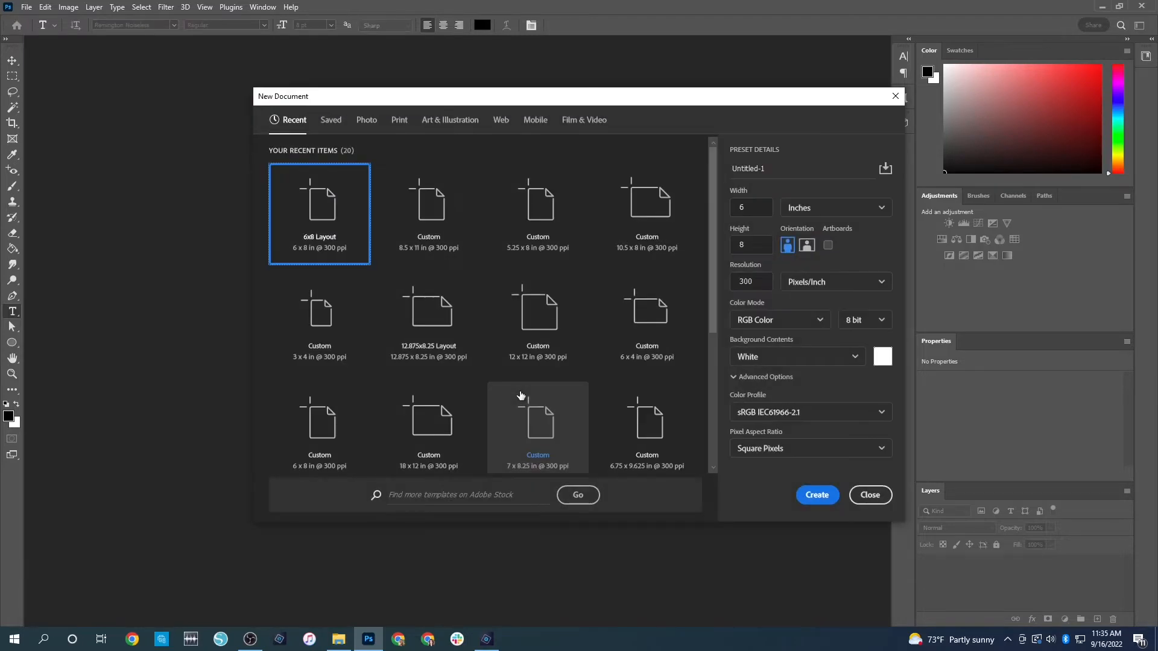
{"action": "double_click", "coordinate": [327, 228]}
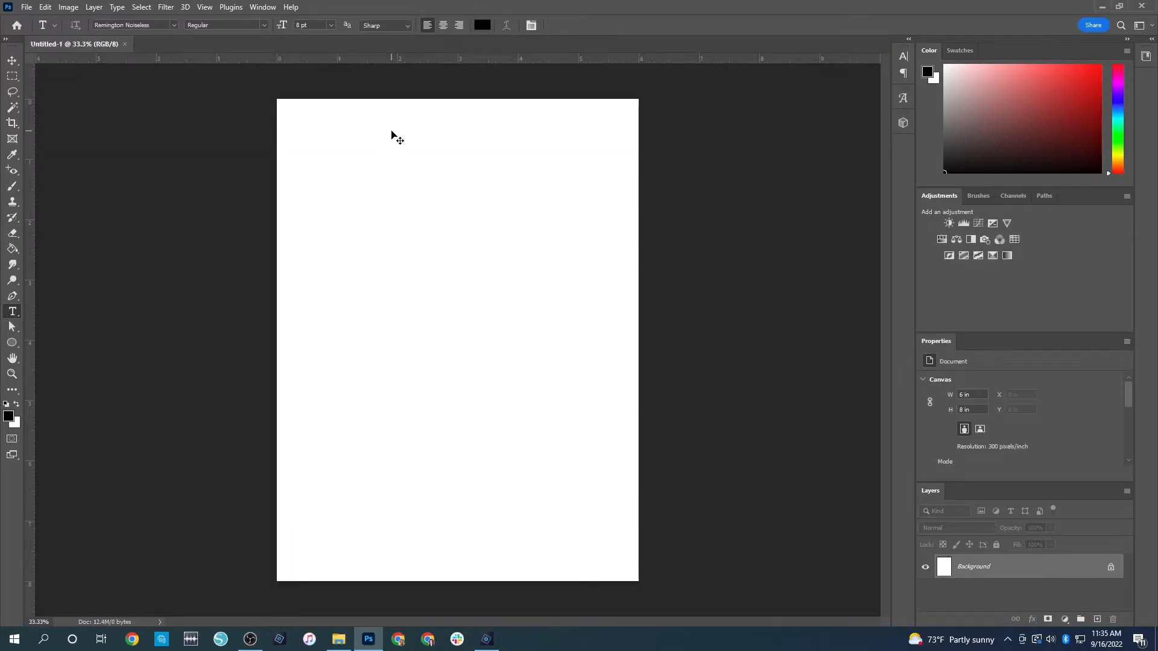
Open the Journalcard Peppers and EmbellishCircle GiveMeAllTheSpice PNG files together and look at the card before returning to the blank document
{"action": "key", "text": "ctrl+o"}
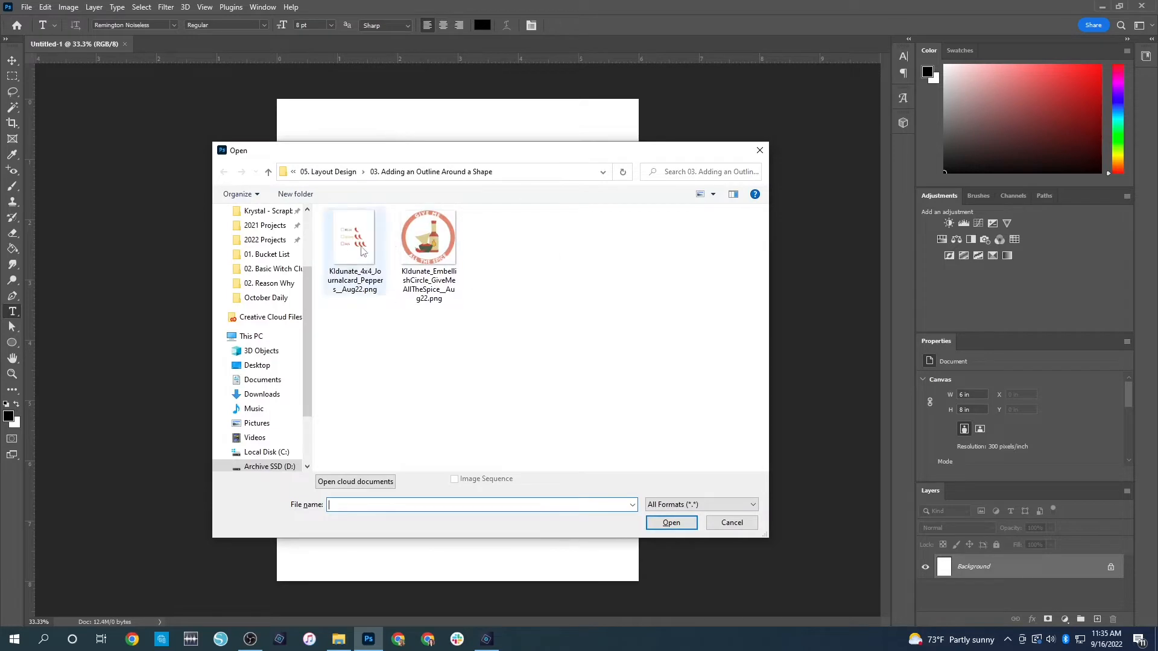
{"action": "left_click", "coordinate": [363, 256]}
{"action": "left_click", "coordinate": [446, 258], "text": "ctrl"}
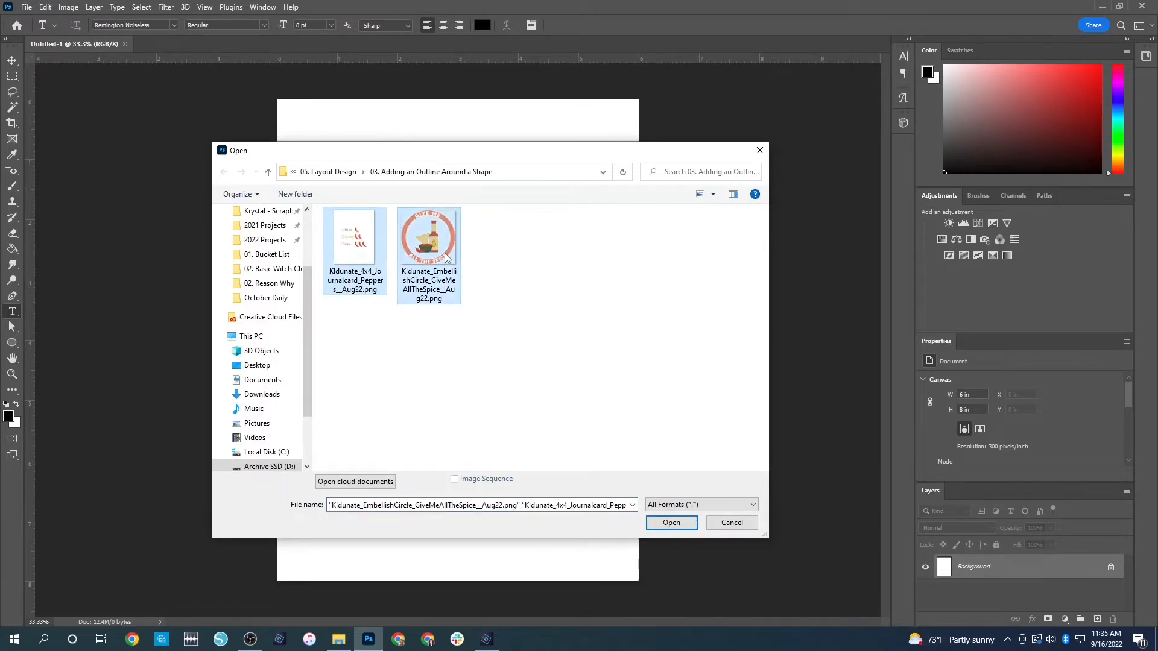
{"action": "key", "text": "Return"}
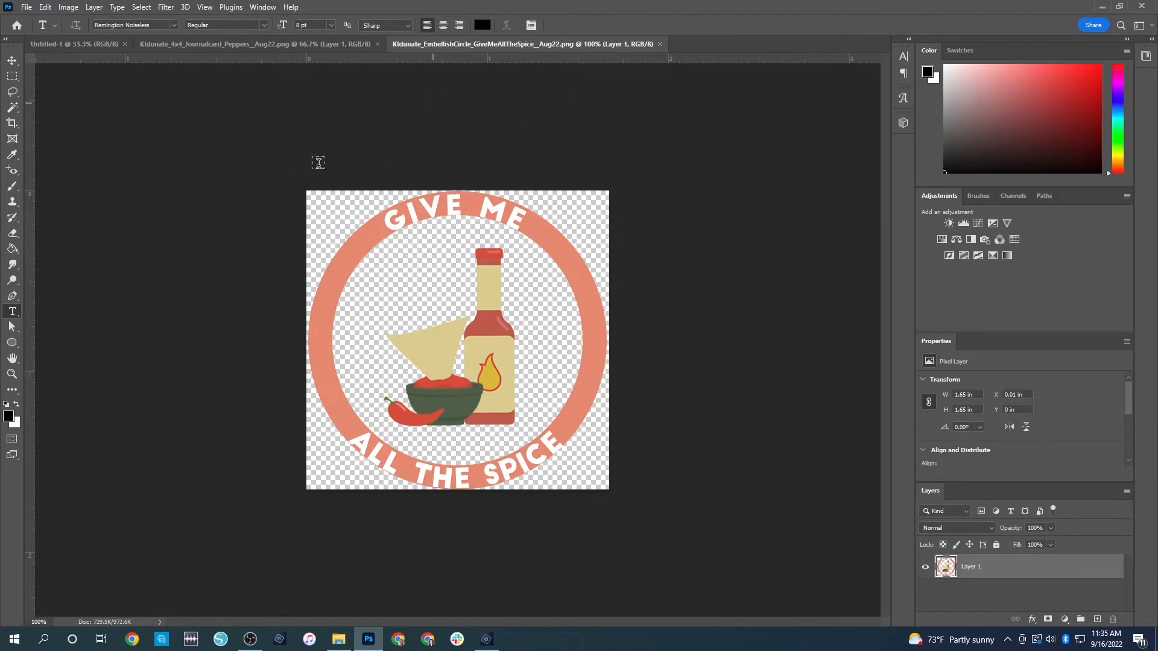
{"action": "left_click", "coordinate": [258, 45]}
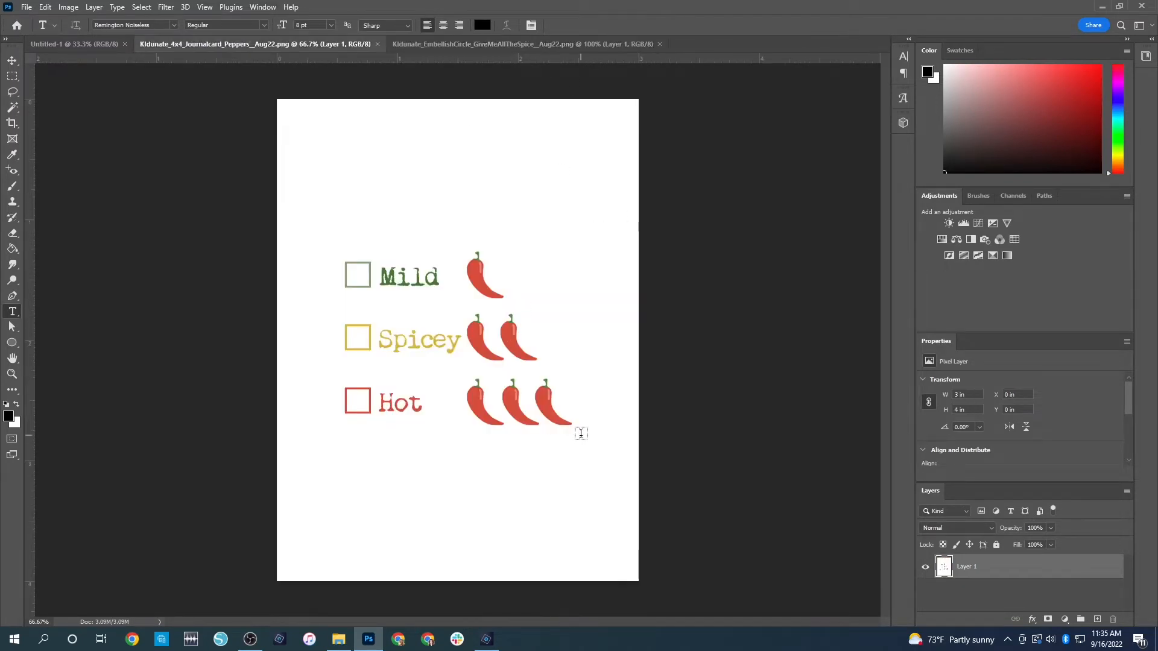
{"action": "left_click", "coordinate": [75, 48]}
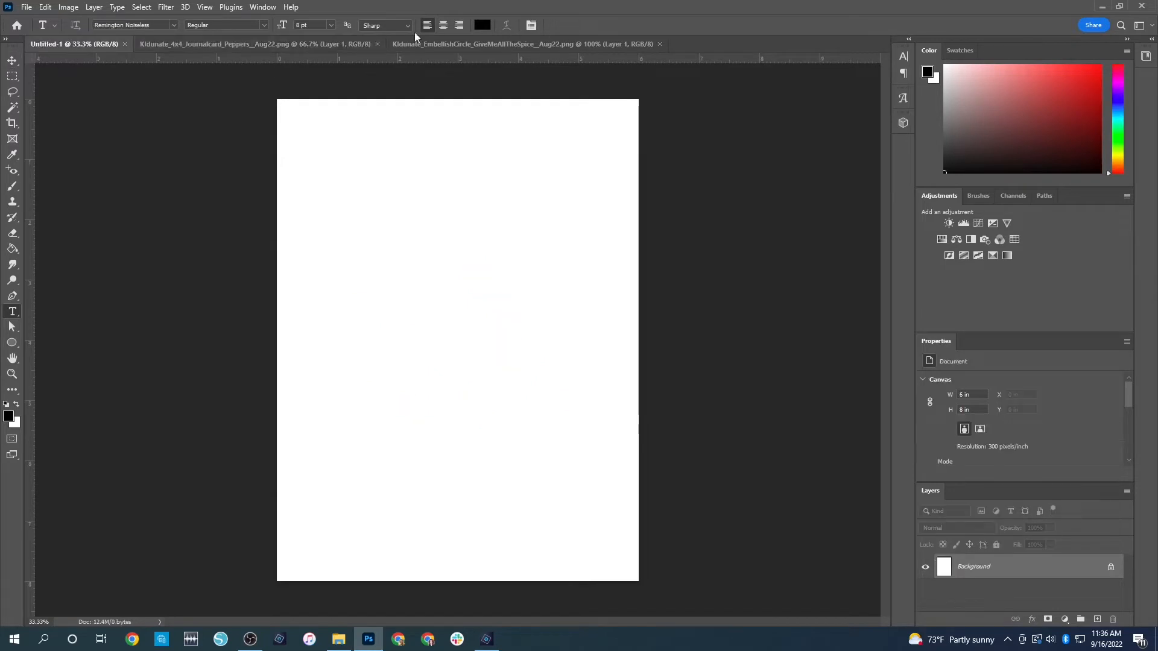
Copy the entire peppers journal card and paste it into the blank Untitled-1 document
{"action": "left_click", "coordinate": [259, 46]}
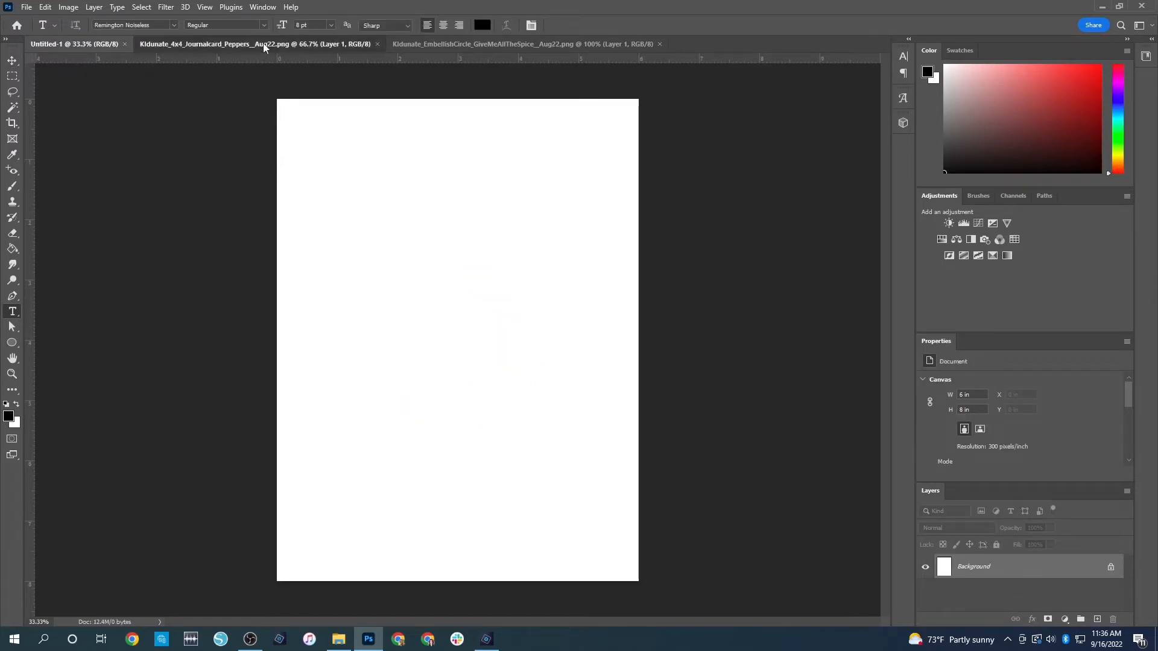
{"action": "left_click", "coordinate": [13, 60]}
{"action": "key", "text": "ctrl+a"}
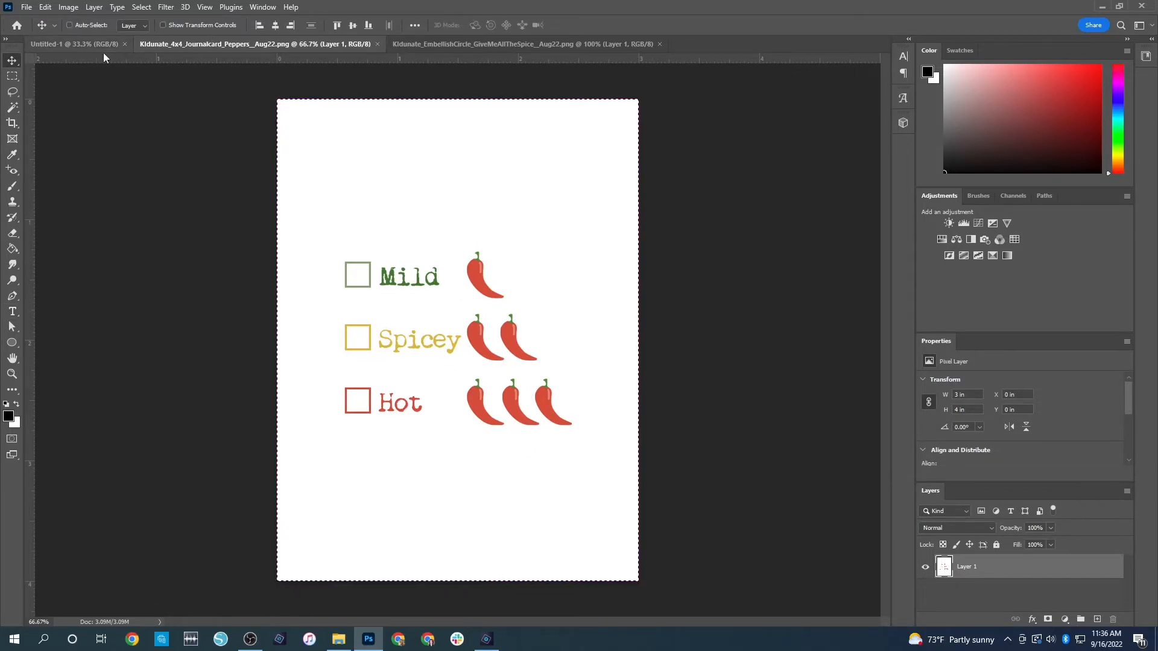
{"action": "key", "text": "ctrl+x"}
{"action": "left_click", "coordinate": [92, 43]}
{"action": "key", "text": "ctrl+v"}
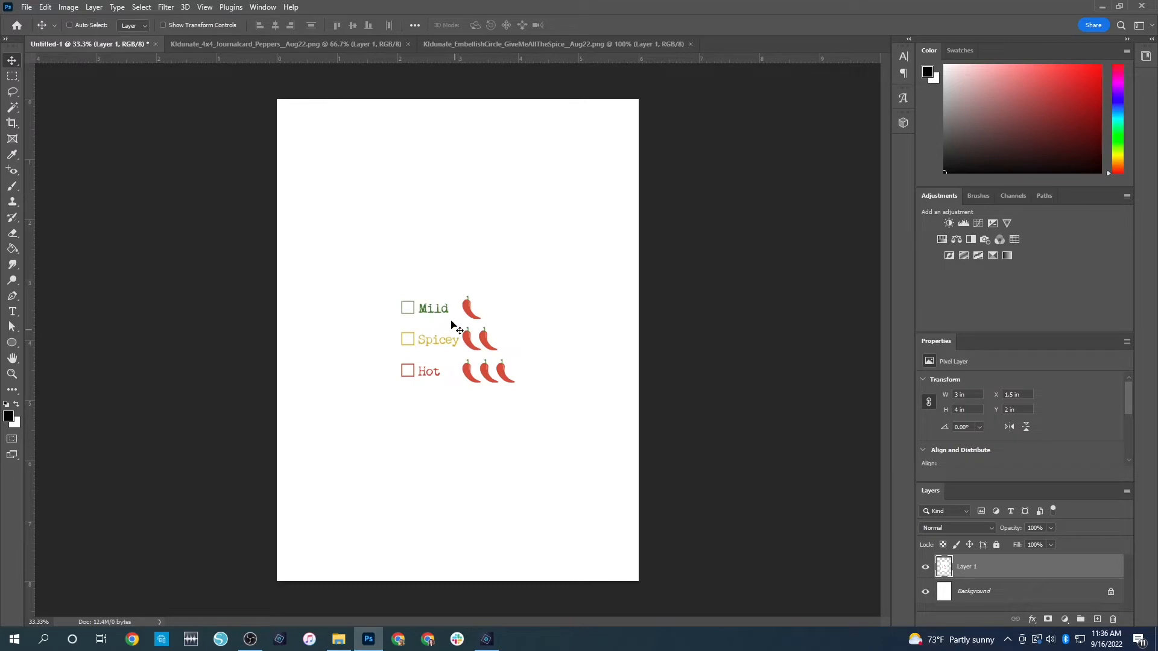
Apply a 1 px centered stroke in black at 100% opacity around the pasted journal card layer
{"action": "left_click", "coordinate": [45, 7]}
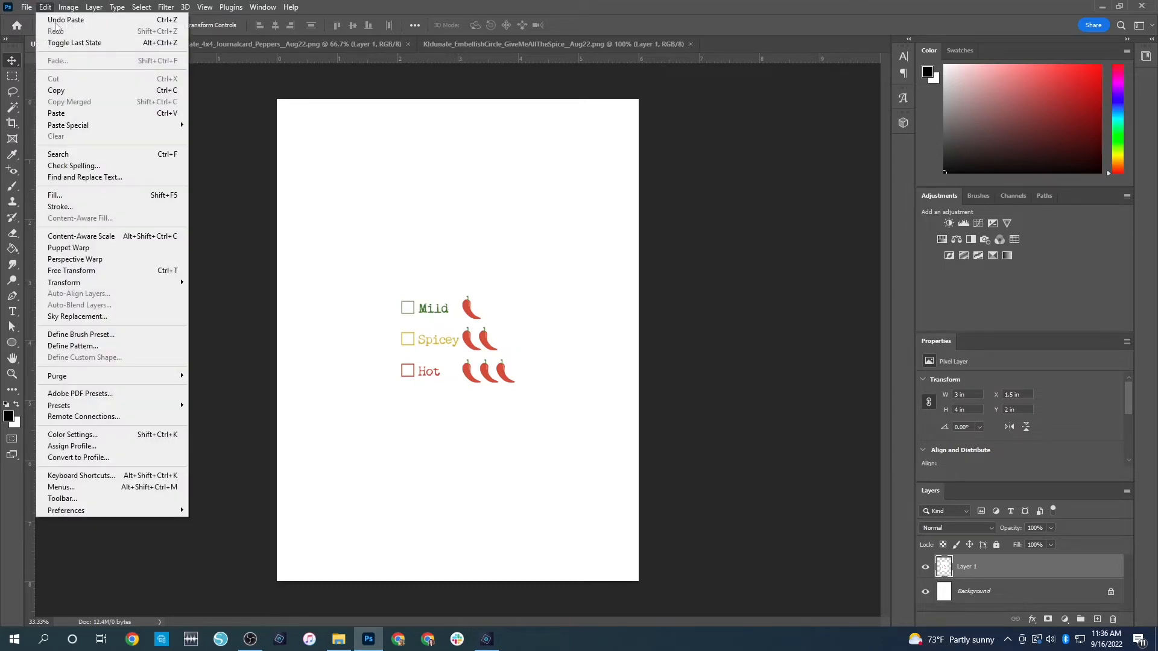
{"action": "left_click", "coordinate": [90, 207]}
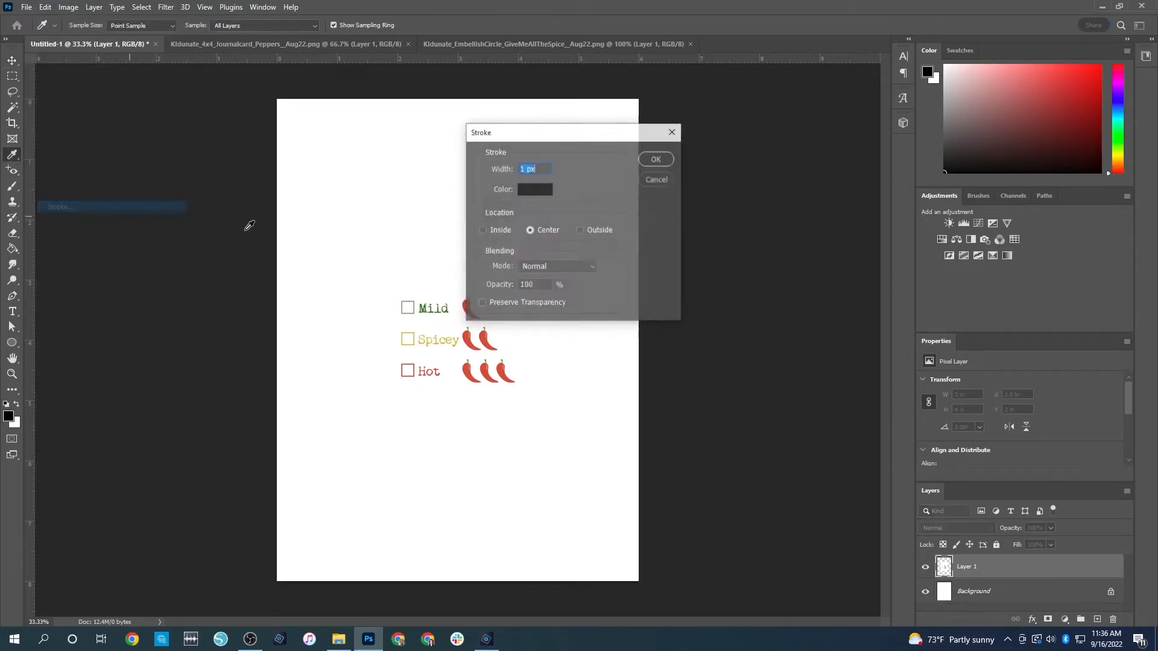
{"action": "left_click", "coordinate": [655, 159]}
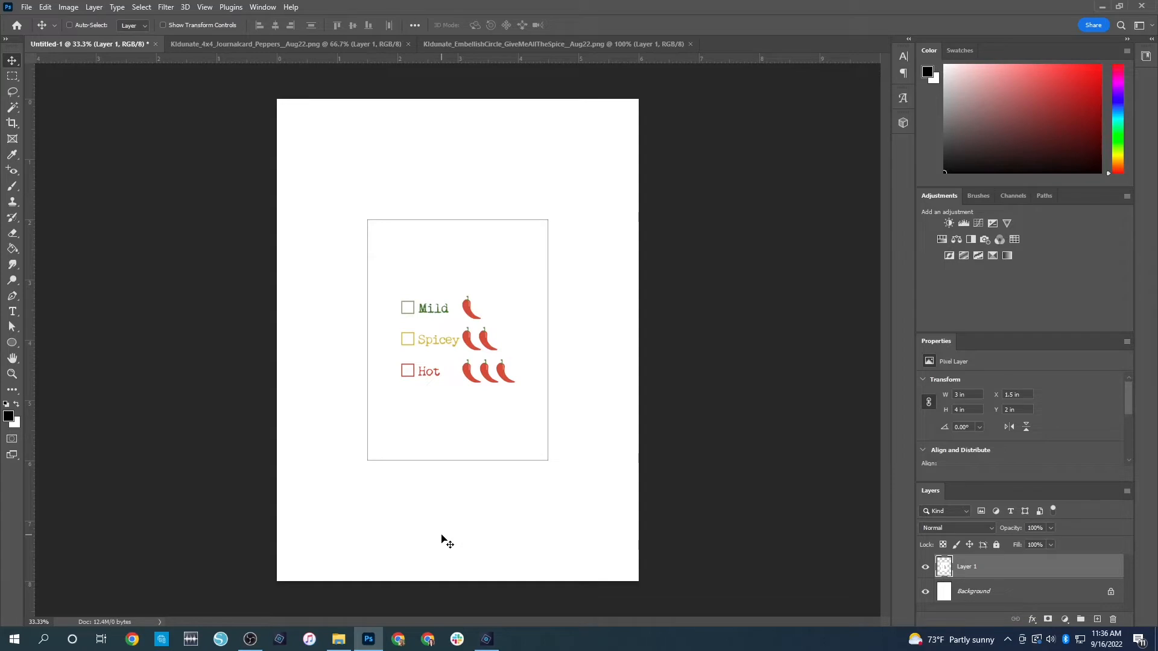
{"action": "key", "text": "ctrl"}
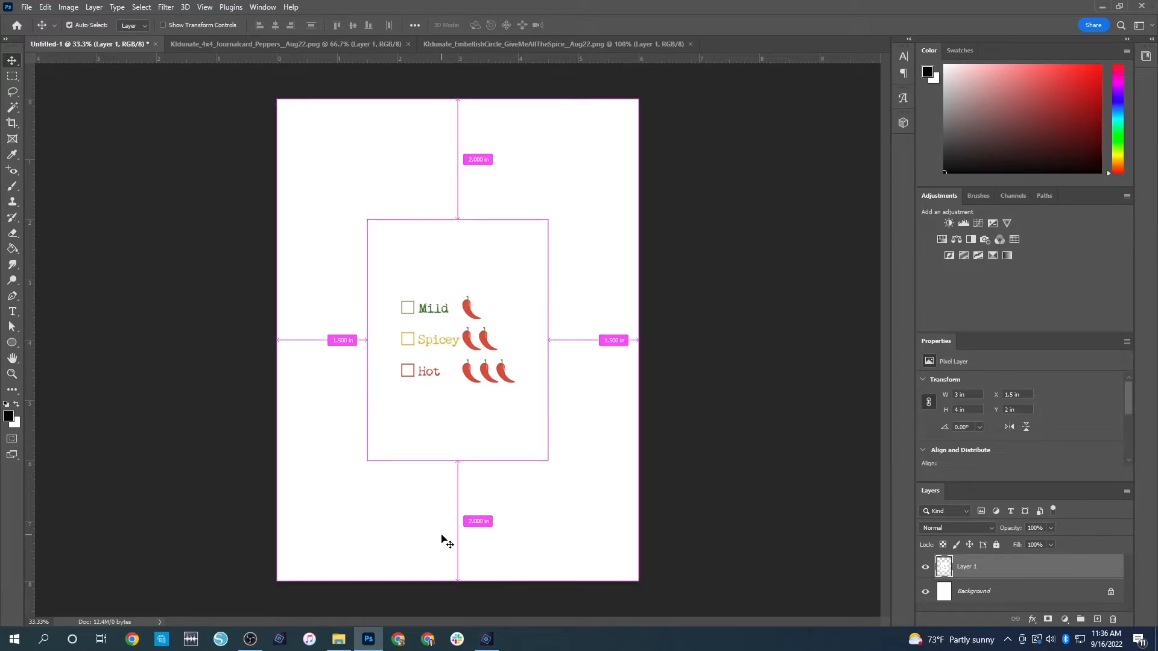
{"action": "key", "text": "ctrl+t"}
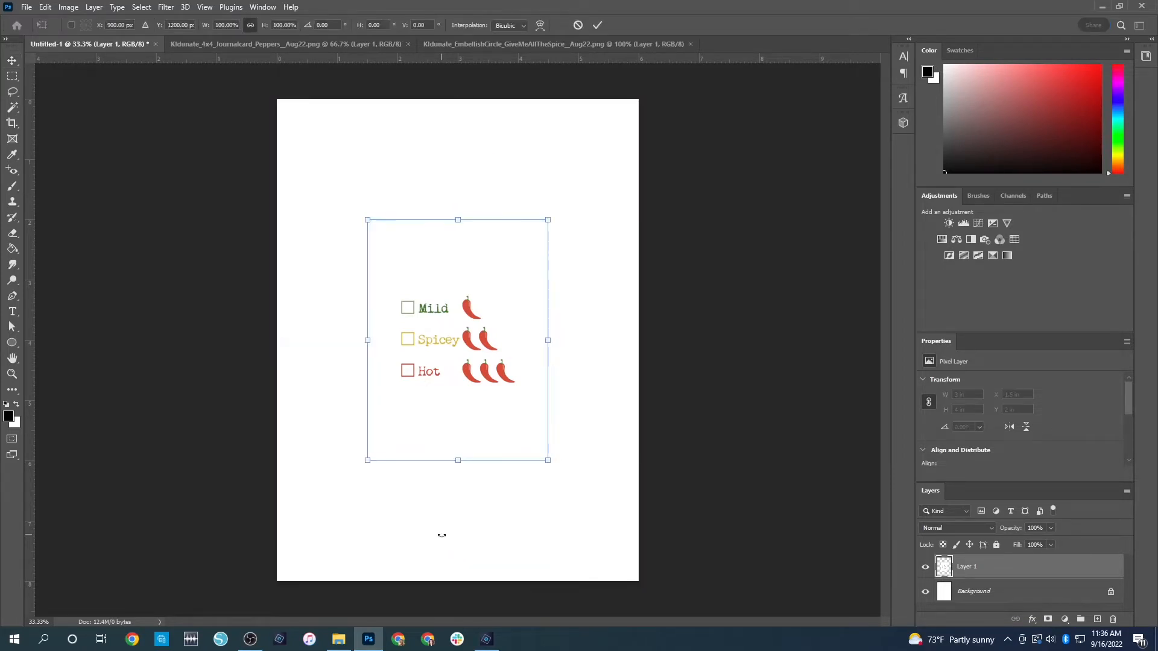
{"action": "key", "text": "Return"}
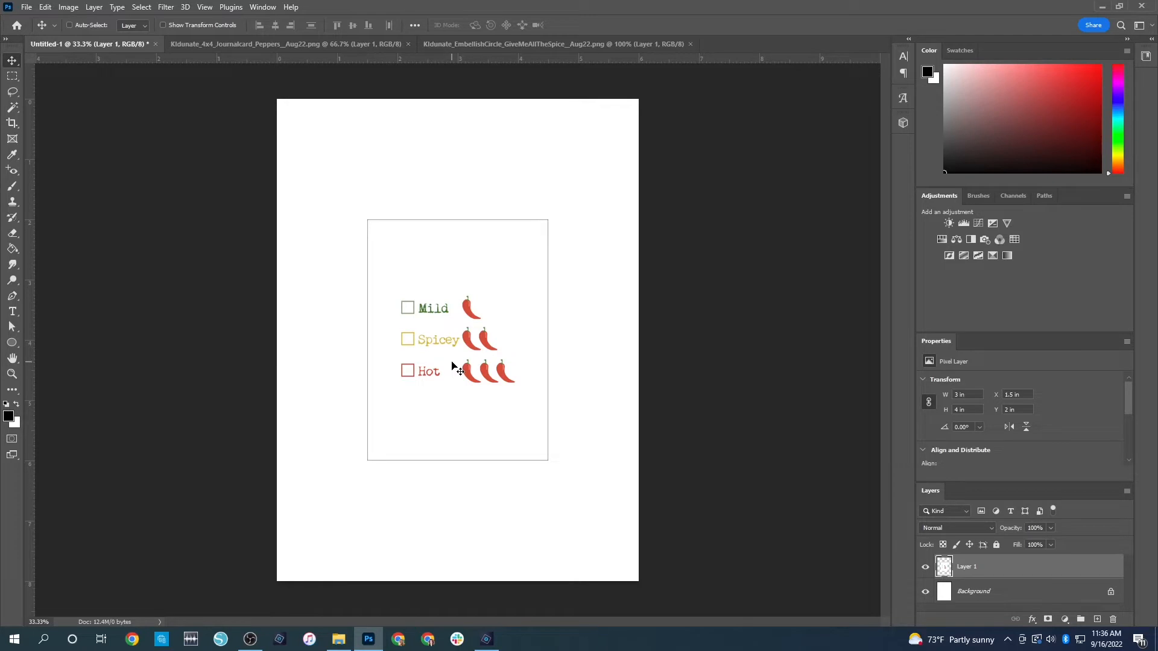
Use Free Transform to try rotating the outlined journal card to 90° and 180°, and reset the angle to 0°
{"action": "left_click", "coordinate": [45, 7]}
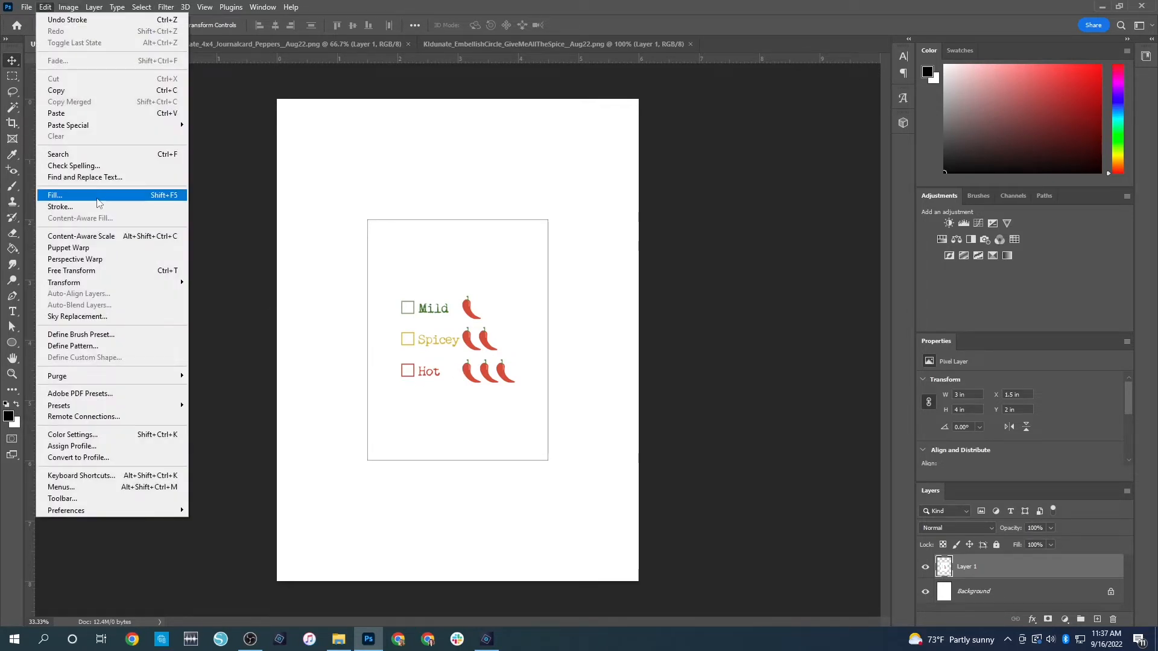
{"action": "left_click", "coordinate": [91, 270]}
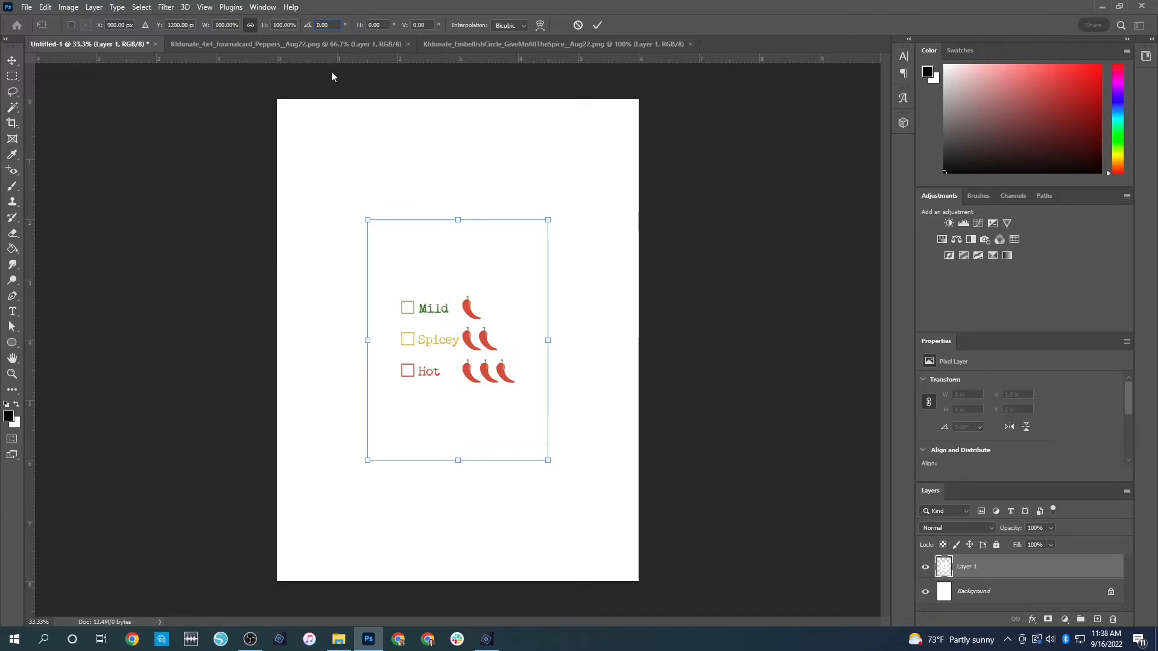
{"action": "type", "text": "9"}
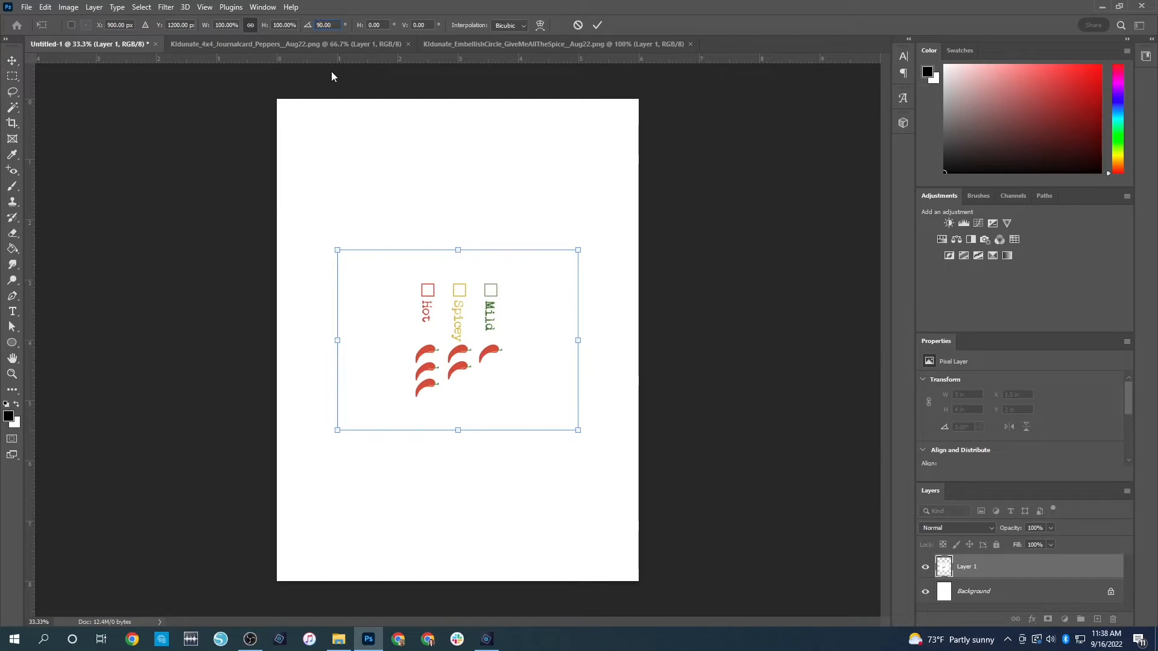
{"action": "type", "text": "180"}
{"action": "key", "text": "Return"}
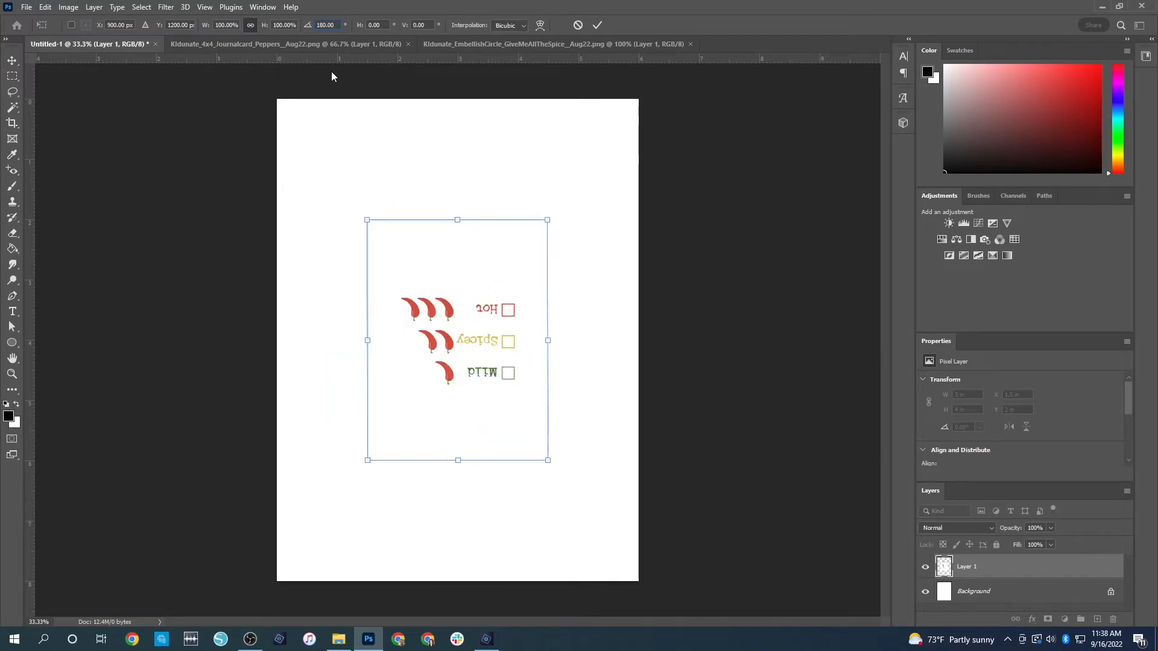
{"action": "type", "text": "0"}
{"action": "key", "text": "Return"}
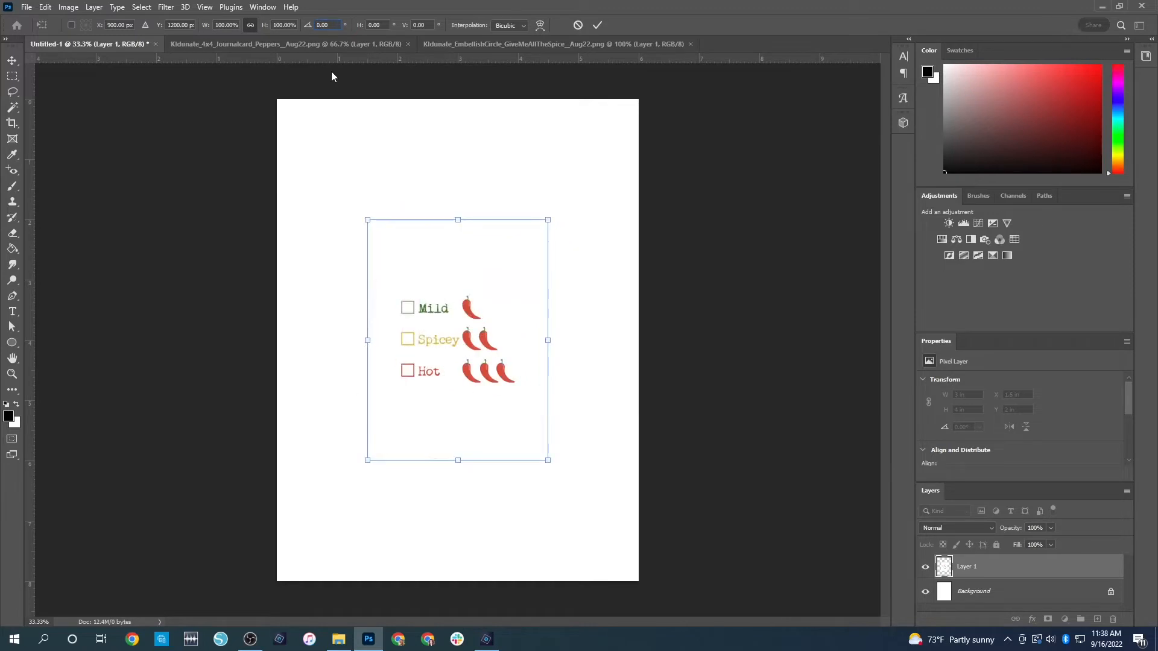
Try rotating the journal card to -90° and undo that rotation
{"action": "type", "text": "-"}
{"action": "type", "text": "9"}
{"action": "key", "text": "Return"}
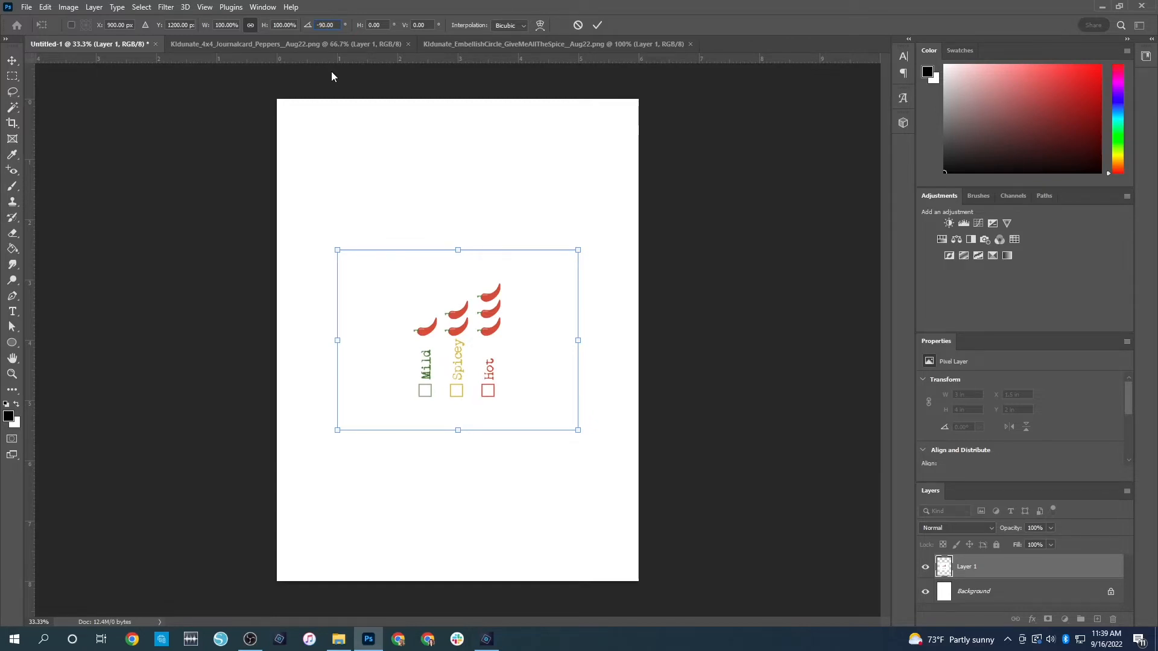
{"action": "key", "text": "ctrl+z"}
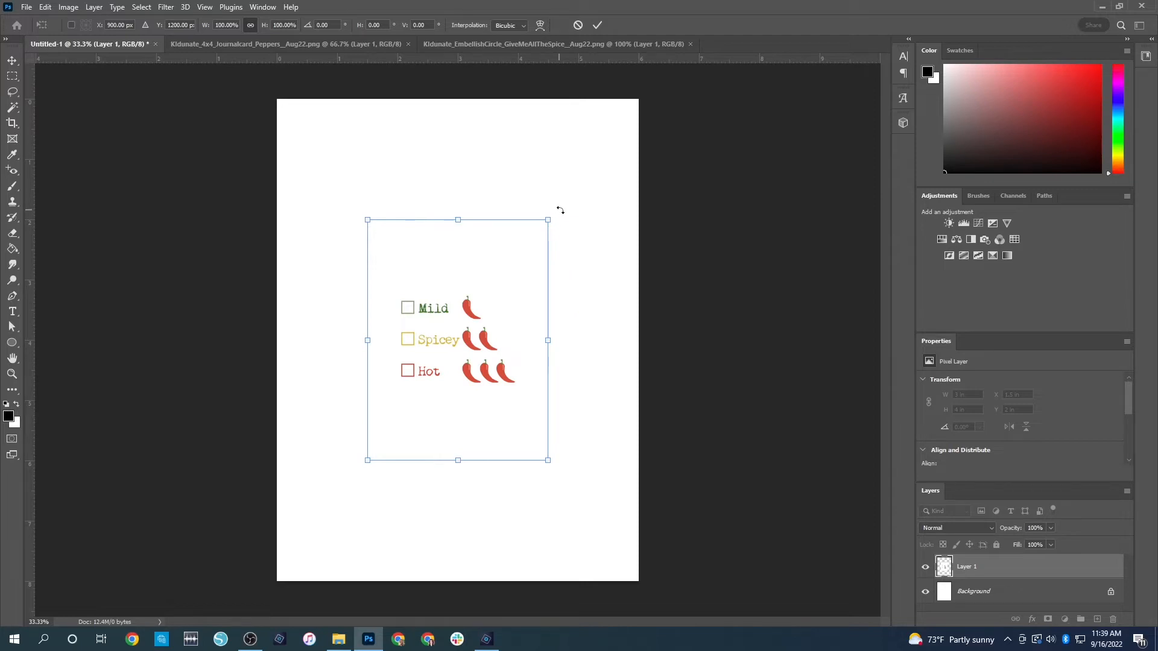
Rotate the journal card freehand to a tilt of about 4.9° and apply the transform
{"action": "left_click_drag", "start_coordinate": [552, 210], "coordinate": [308, 332]}
{"action": "left_click_drag", "start_coordinate": [322, 260], "coordinate": [510, 273]}
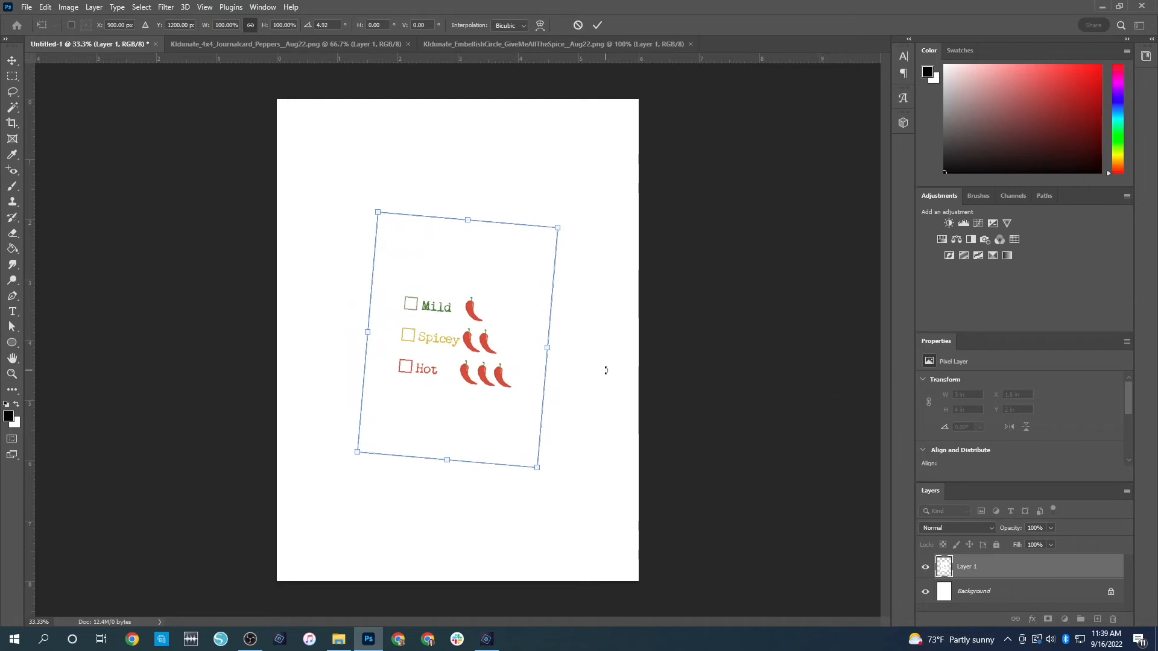
{"action": "key", "text": "Return"}
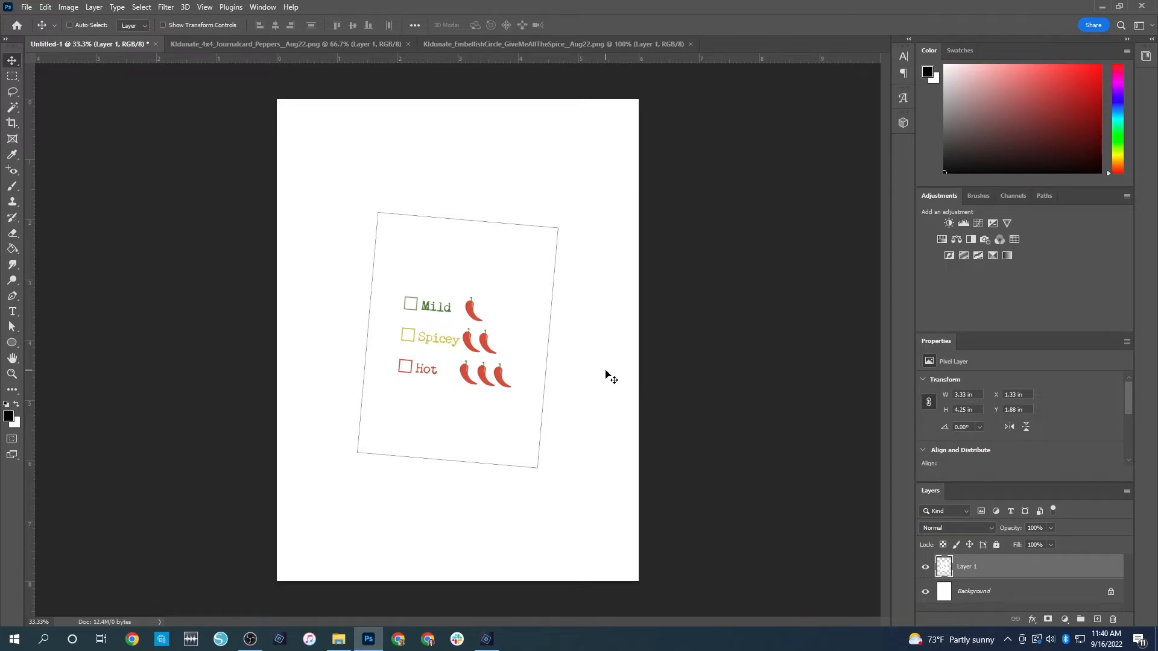
Check the transform bounding box around the tilted journal card and undo the applied rotation
{"action": "key", "text": "ctrl"}
{"action": "key", "text": "ctrl+t"}
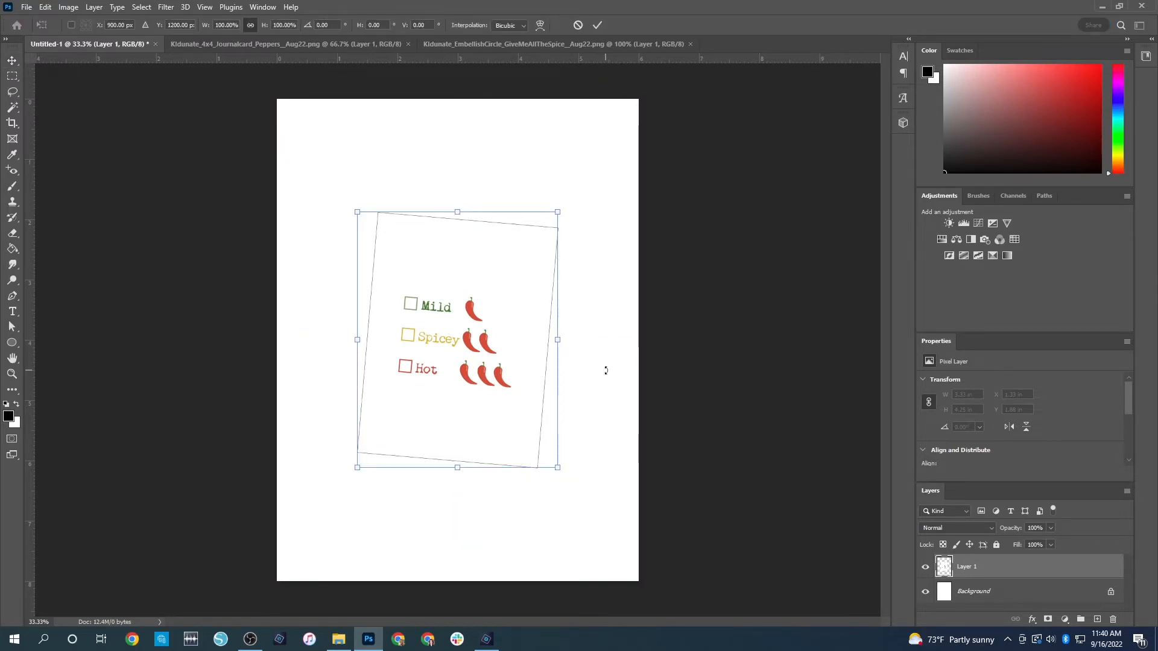
{"action": "key", "text": "Return"}
{"action": "key", "text": "ctrl+z"}
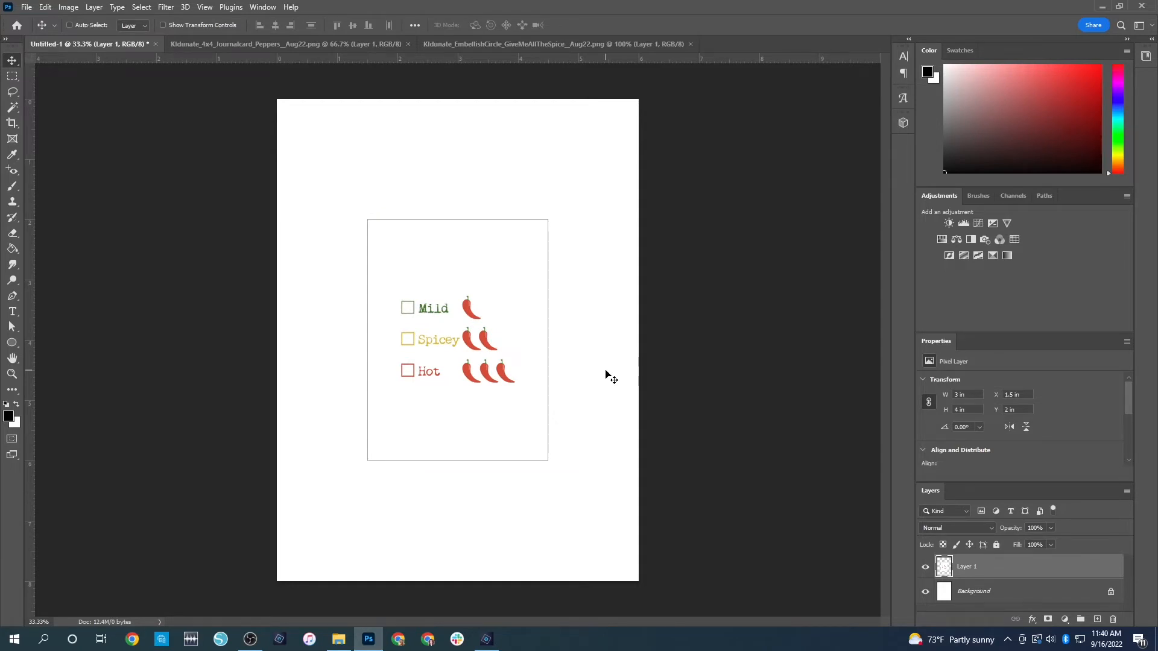
Enlarge the journal card proportionally to about 203% so it covers the whole page, and undo the applied resize
{"action": "key", "text": "ctrl+t"}
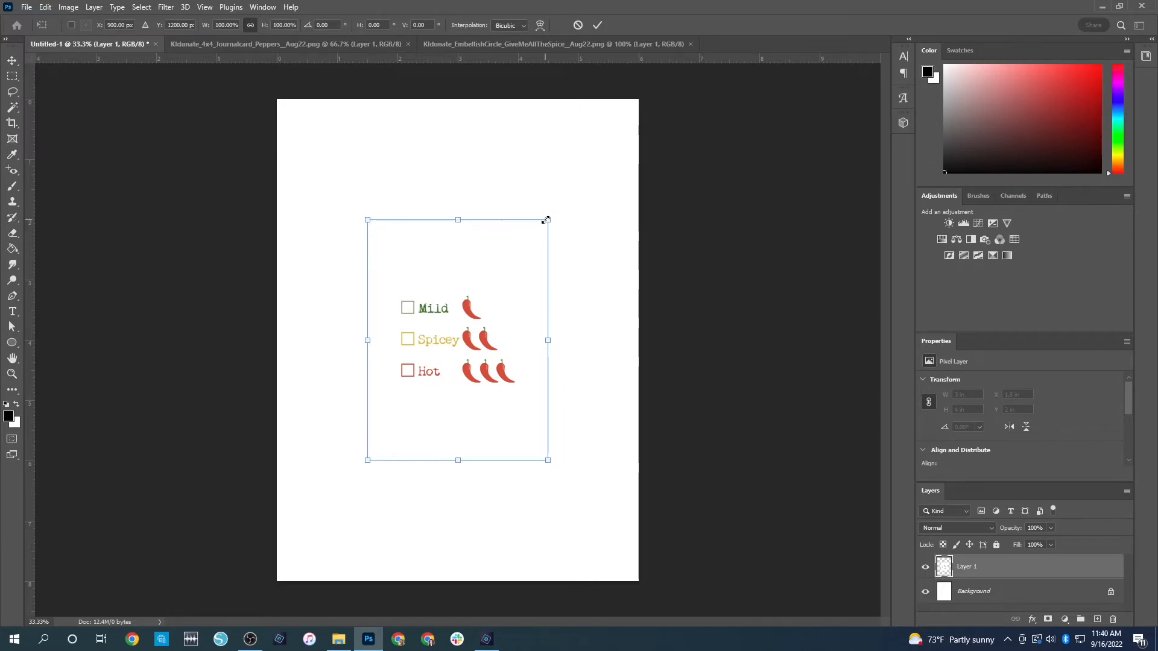
{"action": "left_click_drag", "start_coordinate": [548, 220], "coordinate": [666, 115]}
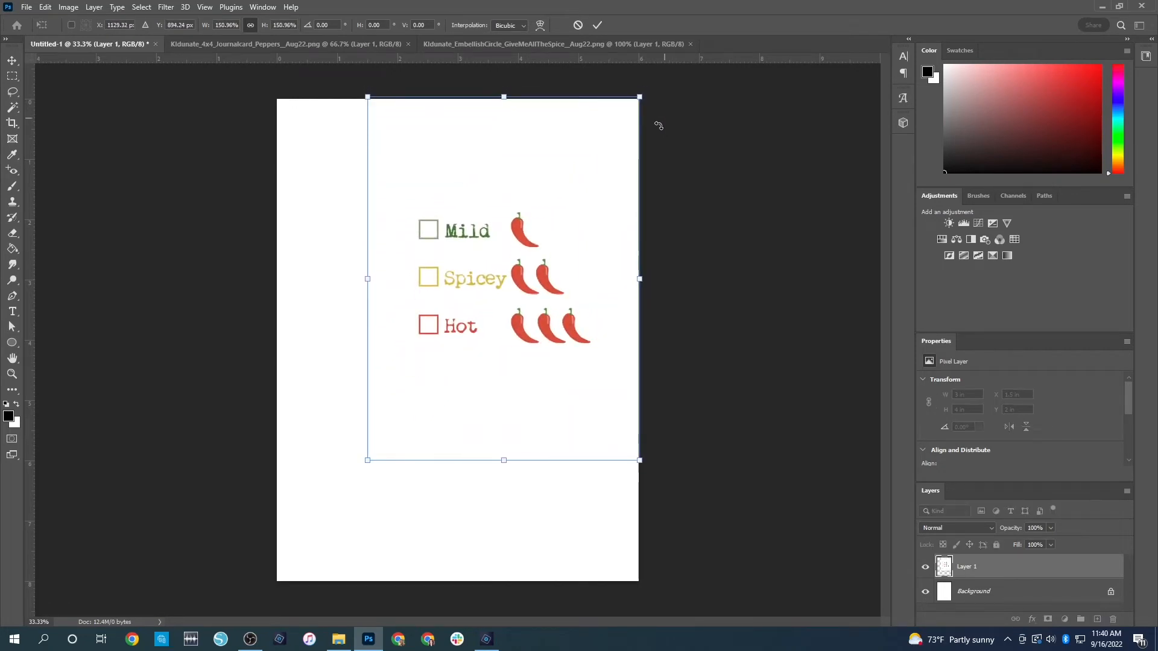
{"action": "left_click_drag", "start_coordinate": [370, 460], "coordinate": [260, 573]}
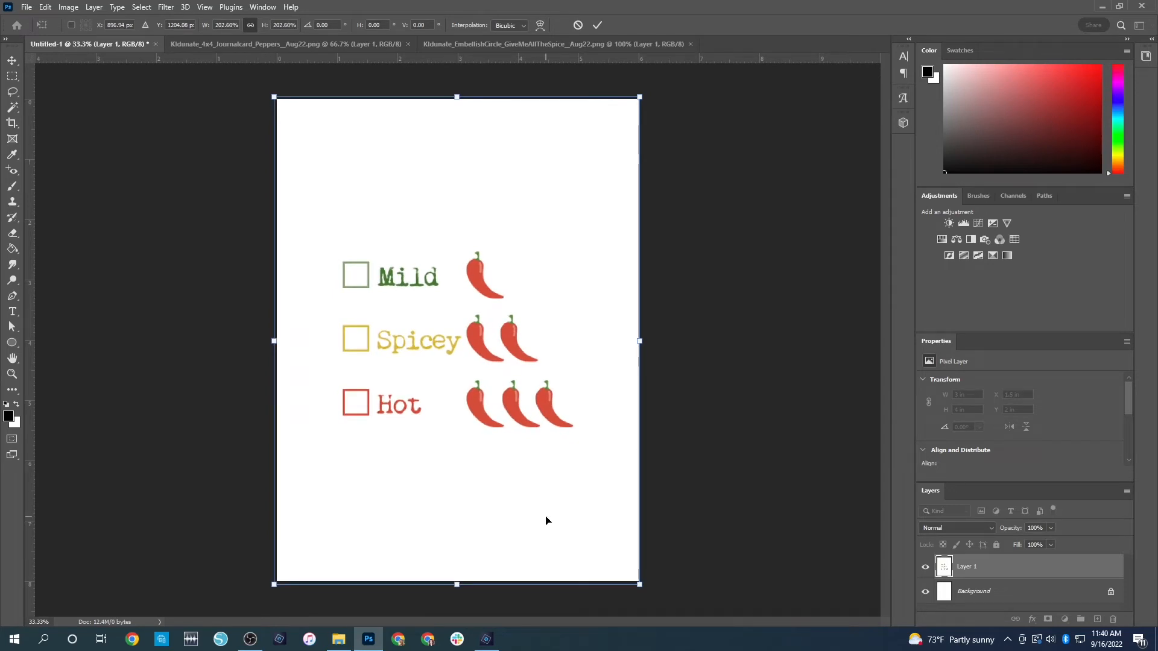
{"action": "key", "text": "Return"}
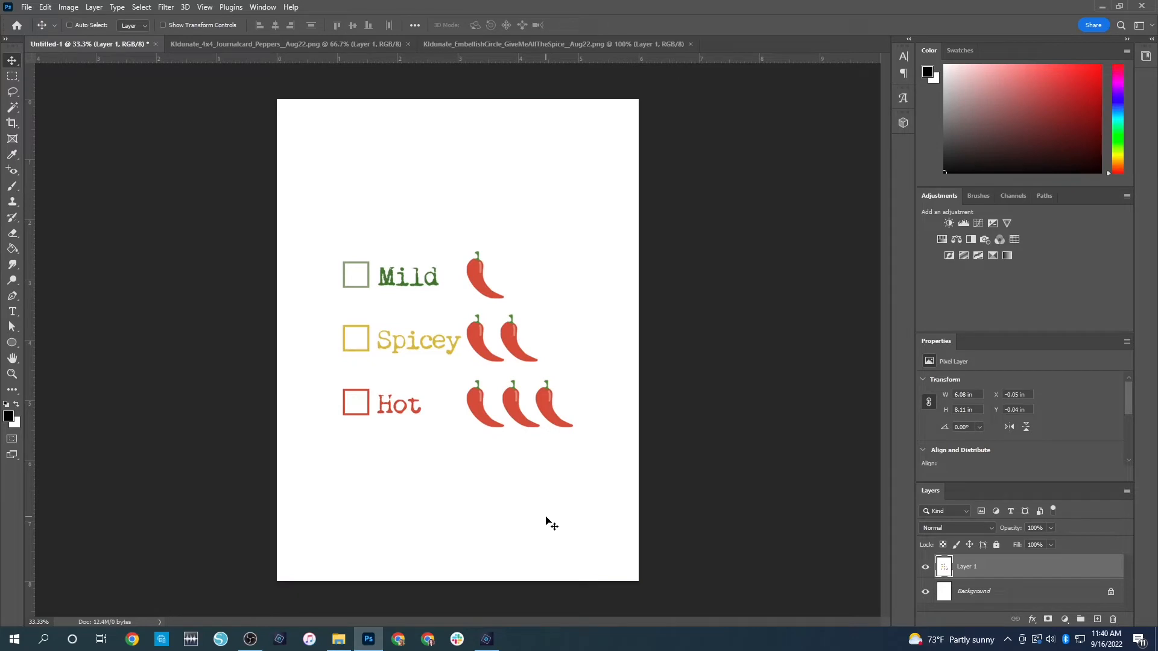
{"action": "key", "text": "ctrl+z"}
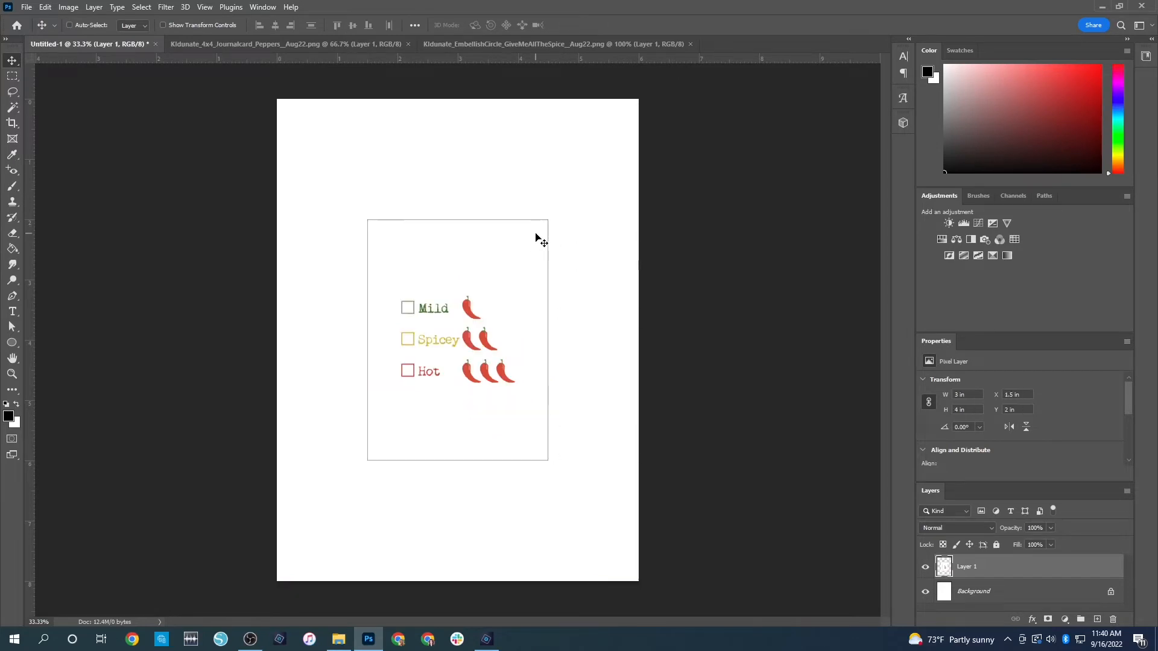
Try scaling the journal card to about 152% and back down to about 102%, and undo both resizes
{"action": "key", "text": "ctrl+t"}
{"action": "mouse_move", "coordinate": [548, 221]}
{"action": "left_mouse_down"}
{"action": "mouse_move", "coordinate": [679, 124]}
{"action": "mouse_move", "coordinate": [482, 229]}
{"action": "mouse_move", "coordinate": [445, 297]}
{"action": "mouse_move", "coordinate": [546, 220]}
{"action": "mouse_move", "coordinate": [486, 282]}
{"action": "mouse_move", "coordinate": [542, 239]}
{"action": "mouse_move", "coordinate": [522, 263]}
{"action": "mouse_move", "coordinate": [600, 183]}
{"action": "mouse_move", "coordinate": [560, 209]}
{"action": "left_mouse_up"}
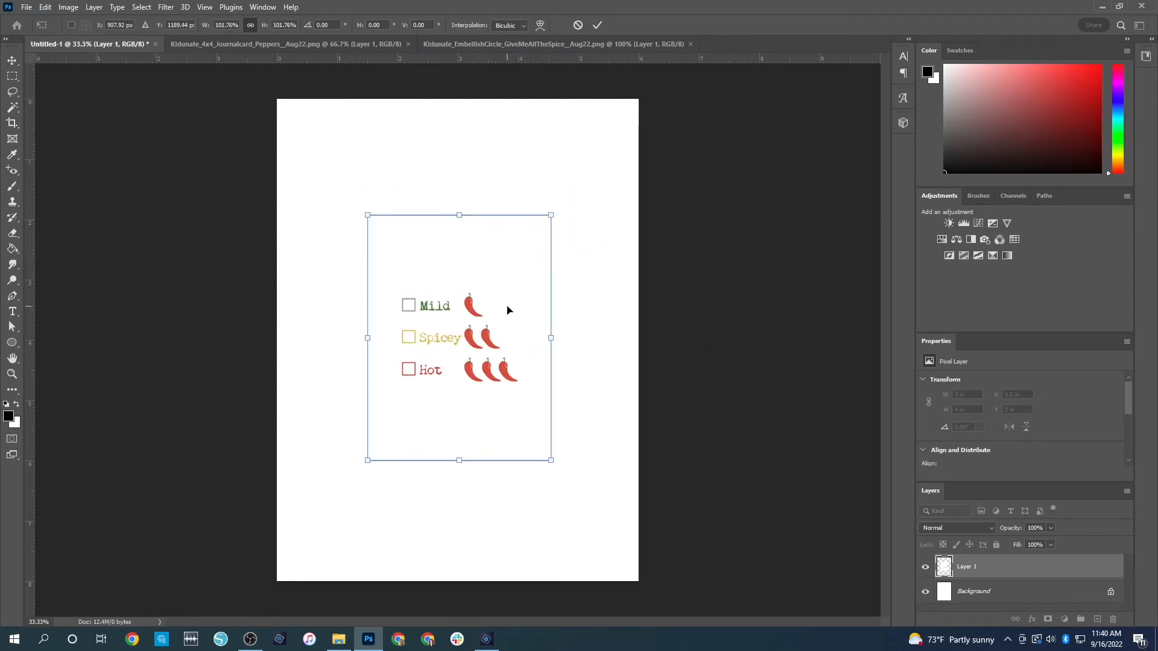
{"action": "key", "text": "ctrl+z"}
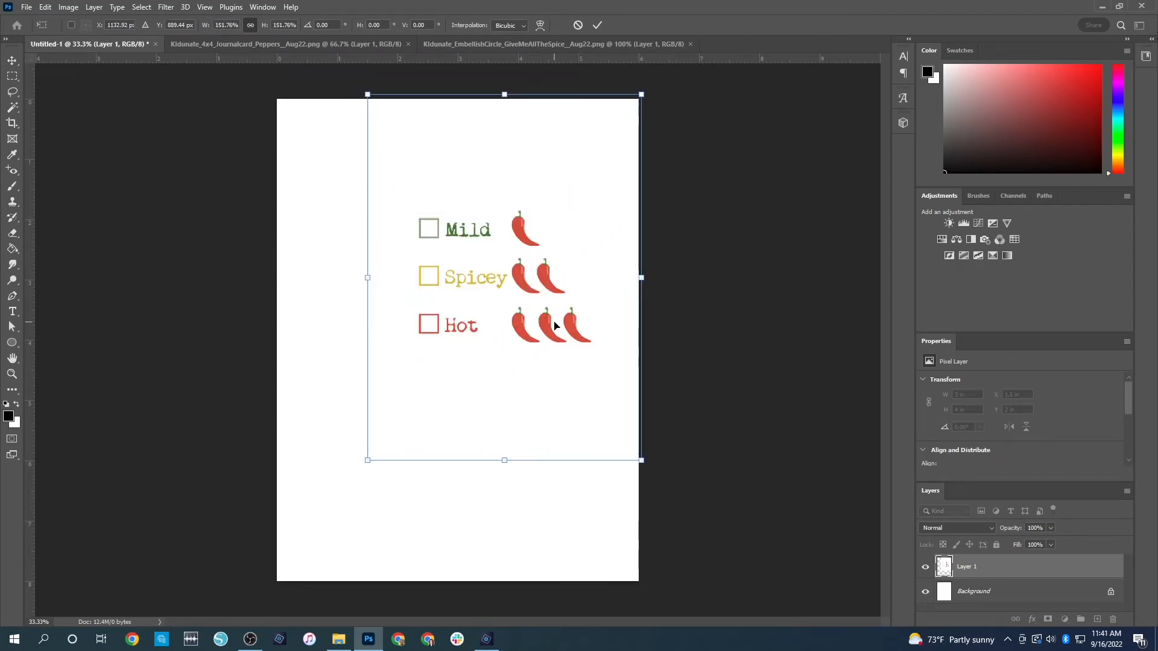
{"action": "key", "text": "ctrl+z"}
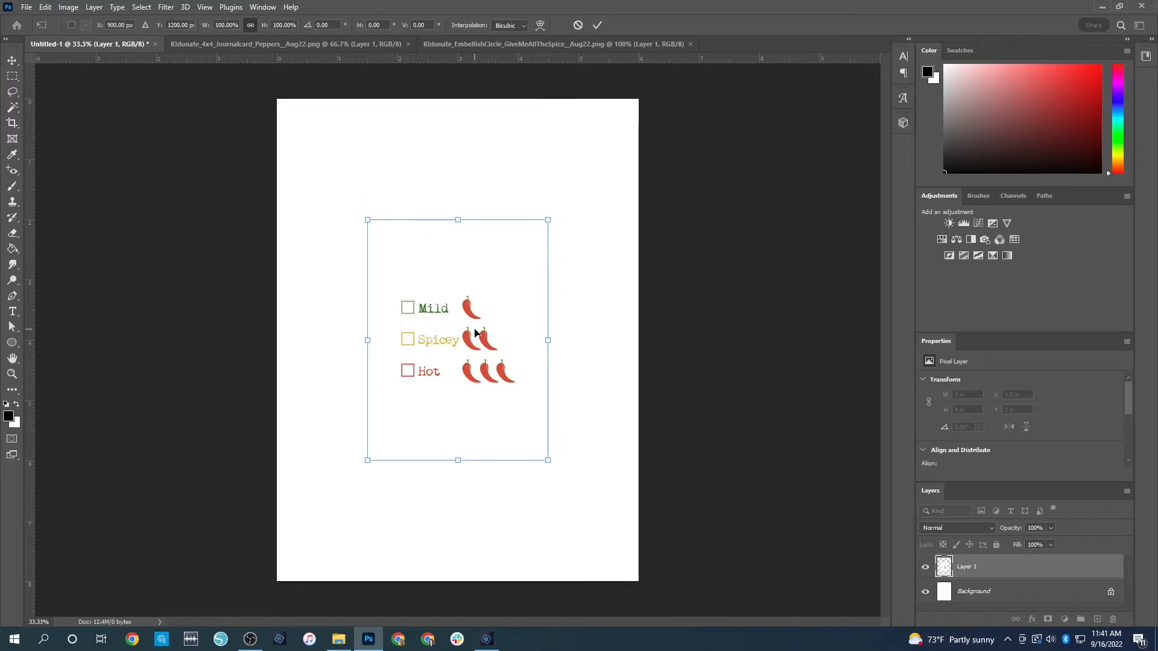
Move the outlined journal card into the page's upper-left corner and apply the transform
{"action": "mouse_move", "coordinate": [482, 344]}
{"action": "left_mouse_down"}
{"action": "mouse_move", "coordinate": [455, 247]}
{"action": "mouse_move", "coordinate": [482, 336]}
{"action": "left_mouse_up"}
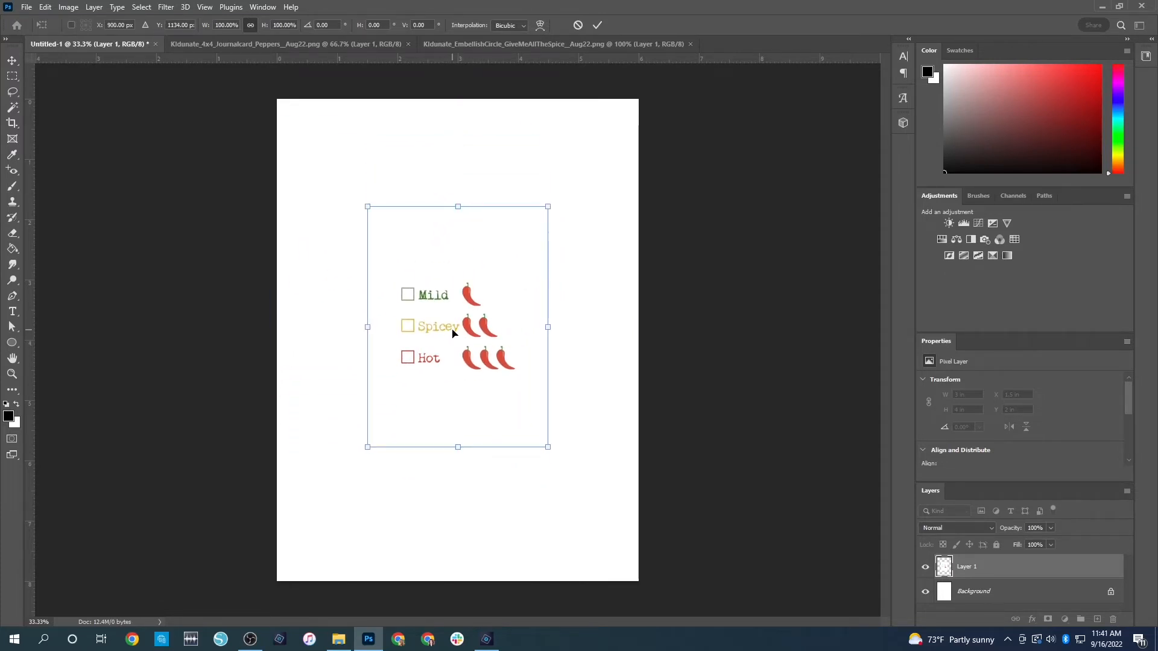
{"action": "left_click_drag", "start_coordinate": [455, 331], "coordinate": [365, 207]}
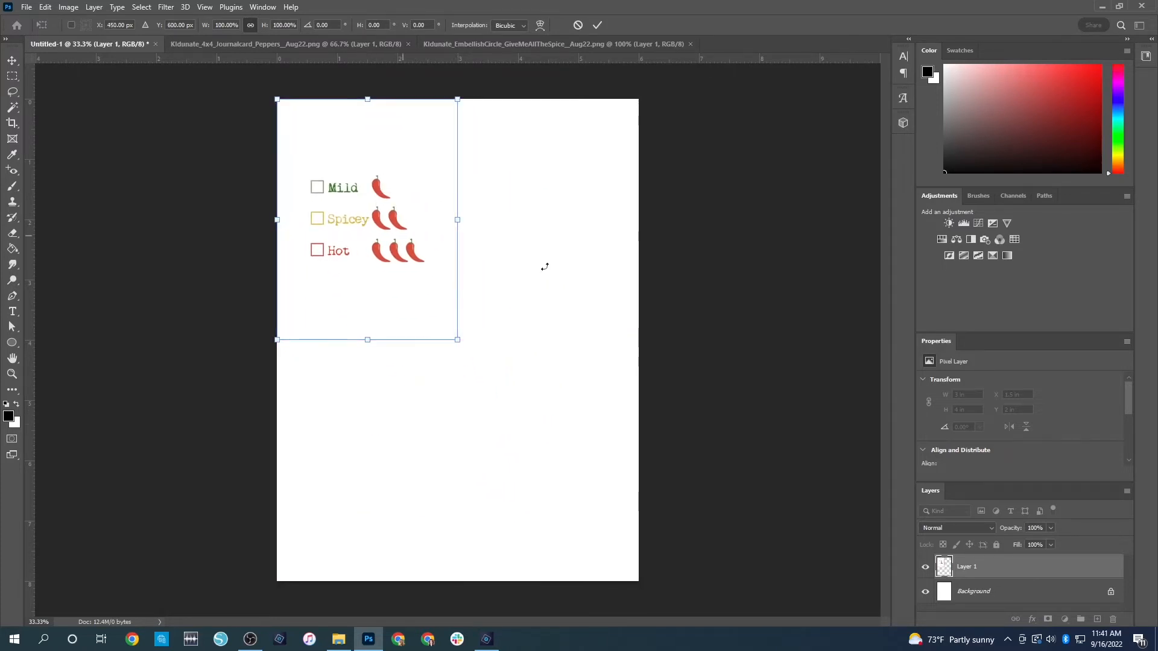
{"action": "key", "text": "Return"}
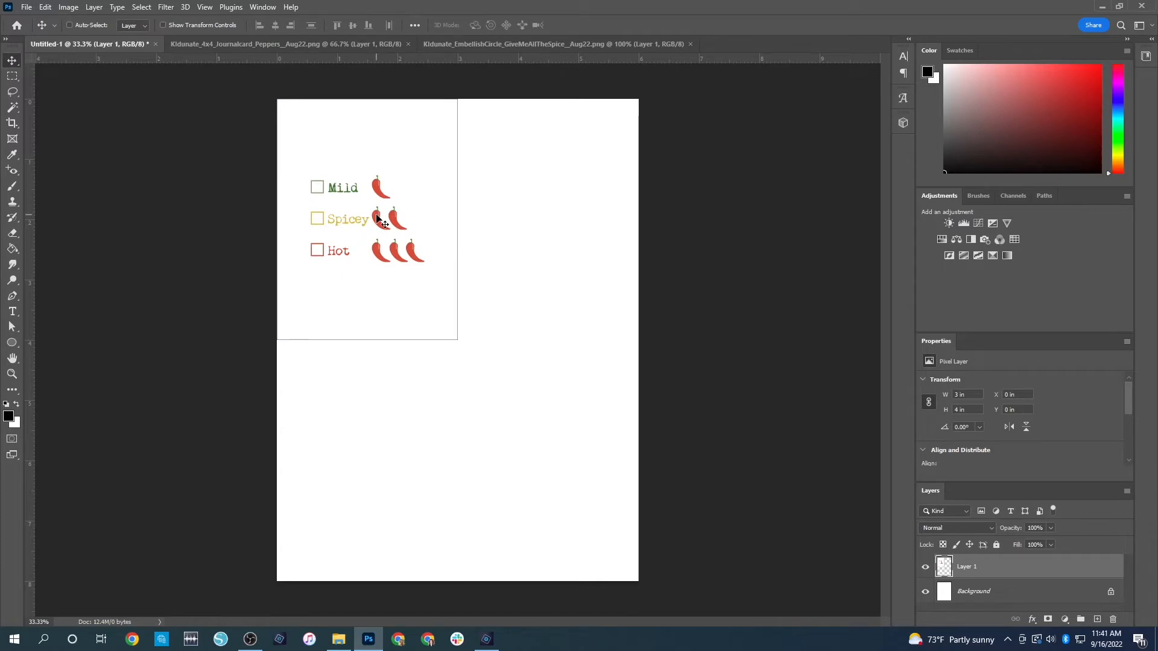
{"action": "key", "text": "ctrl+t"}
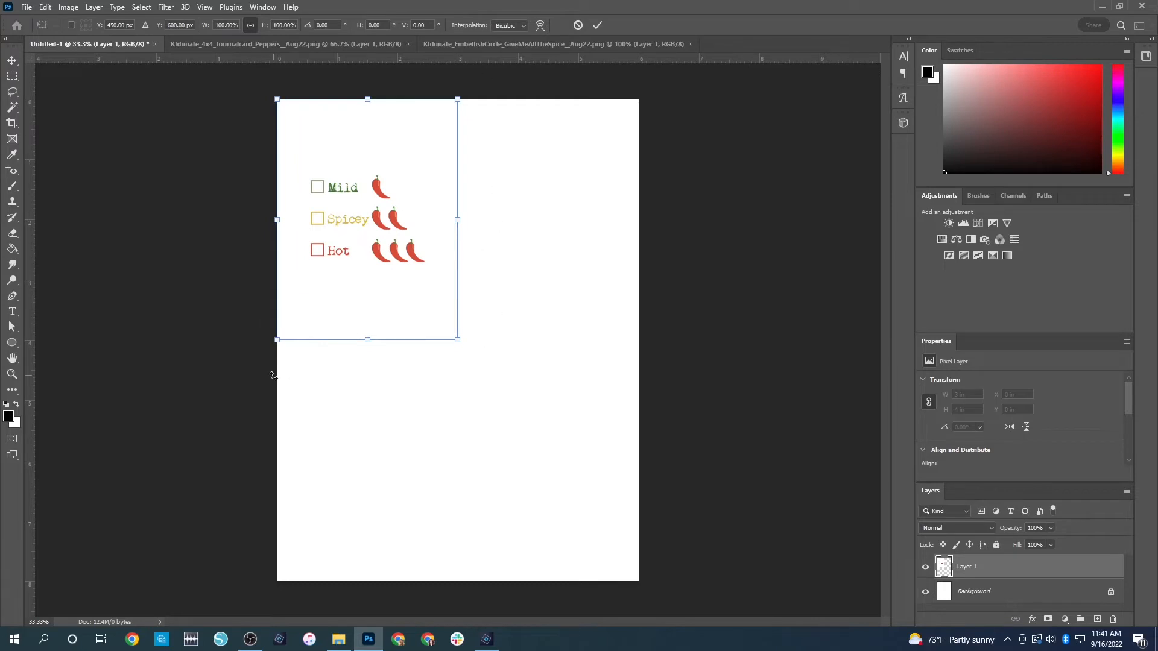
{"action": "key", "text": "Return"}
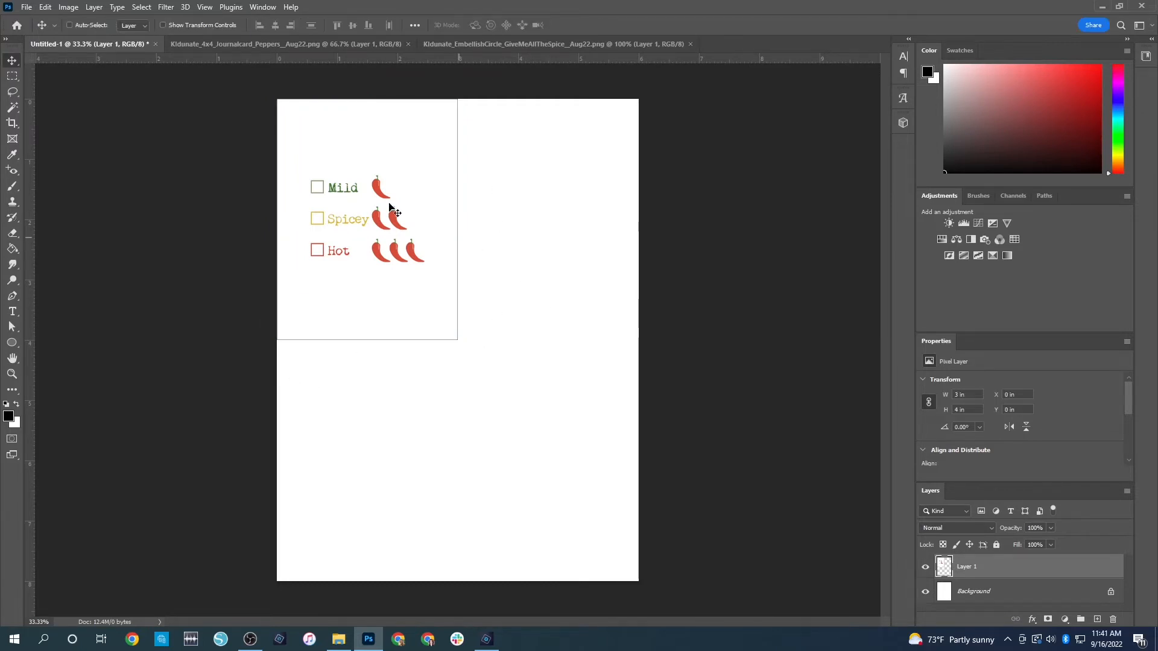
Delete the outlined journal card and bring a fresh copy from the Peppers journal card file into the 6 x 8 in layout
{"action": "key", "text": "Delete"}
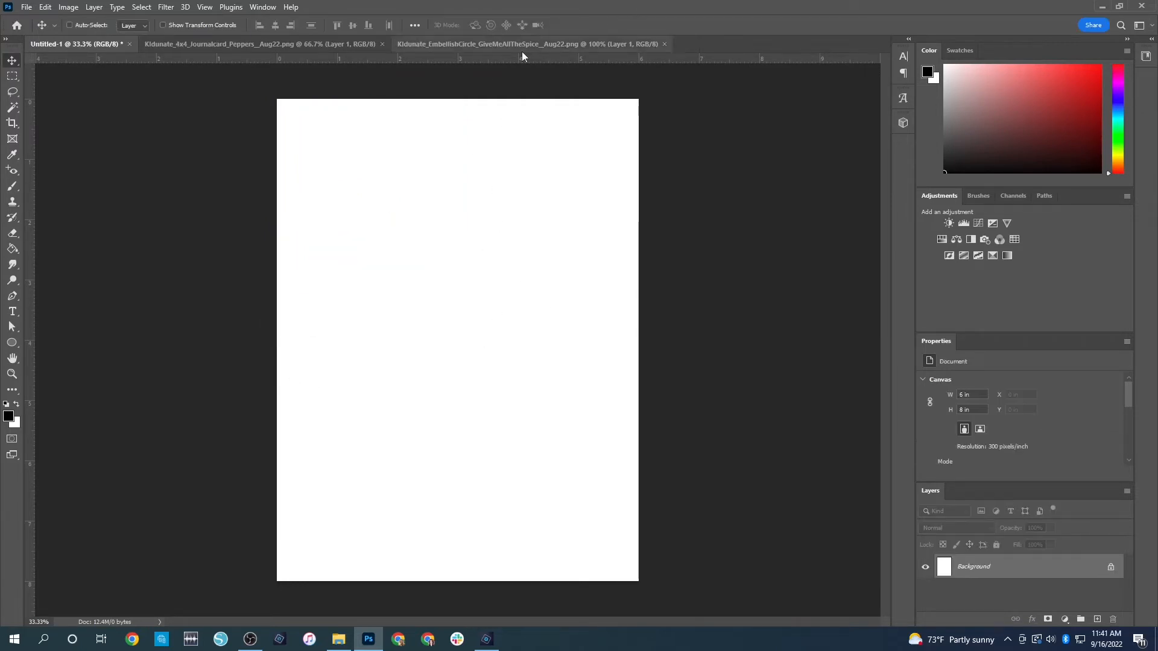
{"action": "left_click", "coordinate": [342, 49]}
{"action": "key", "text": "ctrl+a"}
{"action": "left_click_drag", "start_coordinate": [396, 160], "coordinate": [553, 341]}
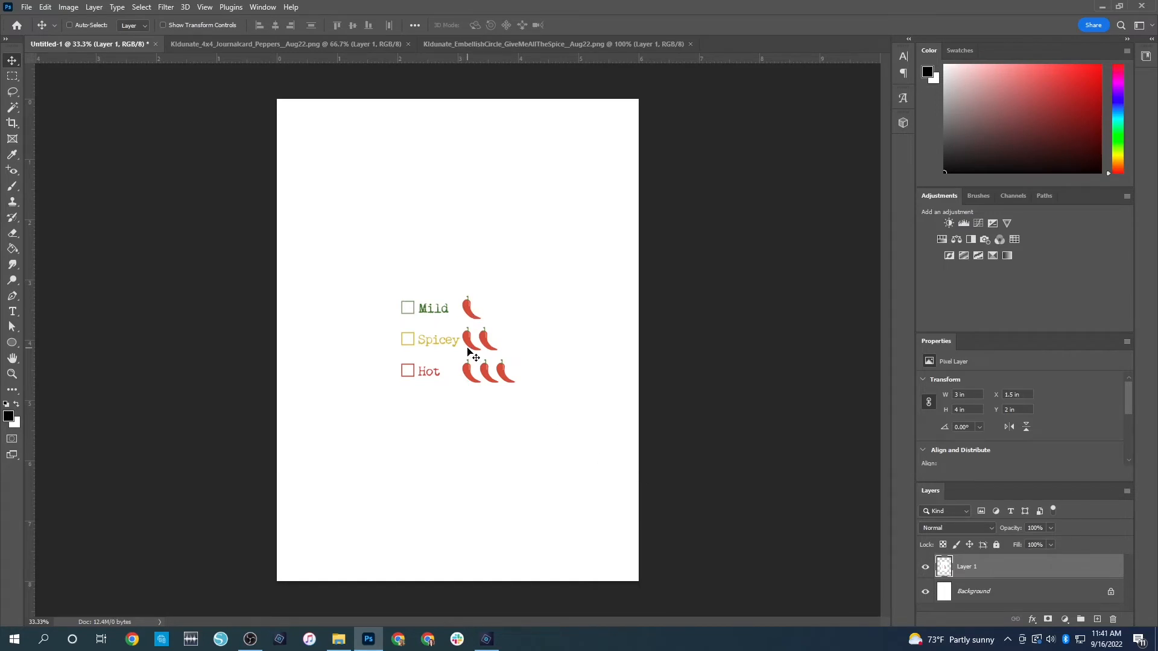
Move the fresh journal card flush into the page's upper-left corner, with its centre at X 450 px and Y 600 px
{"action": "key", "text": "ctrl+t"}
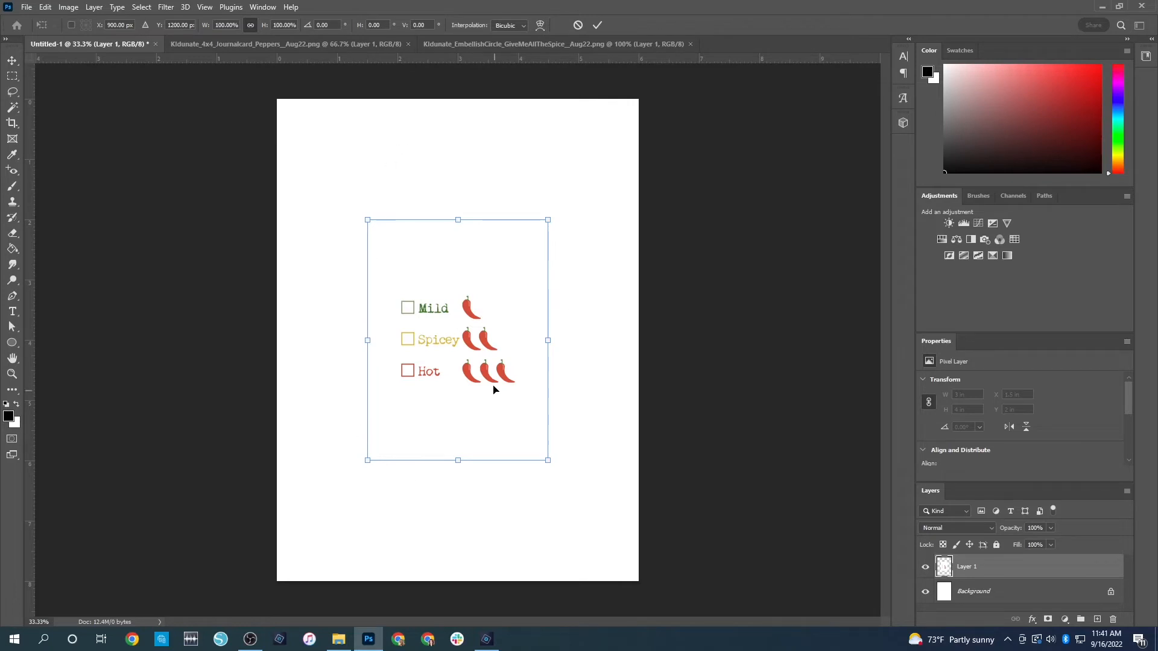
{"action": "left_click_drag", "start_coordinate": [482, 369], "coordinate": [392, 249]}
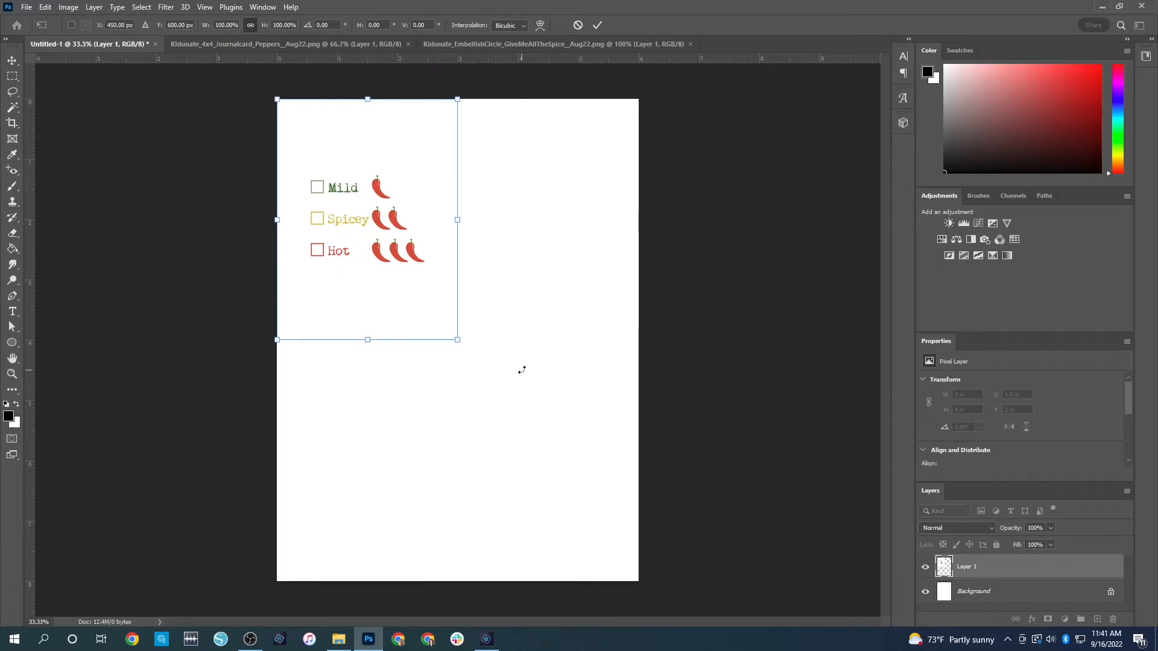
{"action": "mouse_move", "coordinate": [353, 186]}
{"action": "left_mouse_down"}
{"action": "mouse_move", "coordinate": [401, 269]}
{"action": "mouse_move", "coordinate": [352, 186]}
{"action": "left_mouse_up"}
{"action": "key", "text": "Return"}
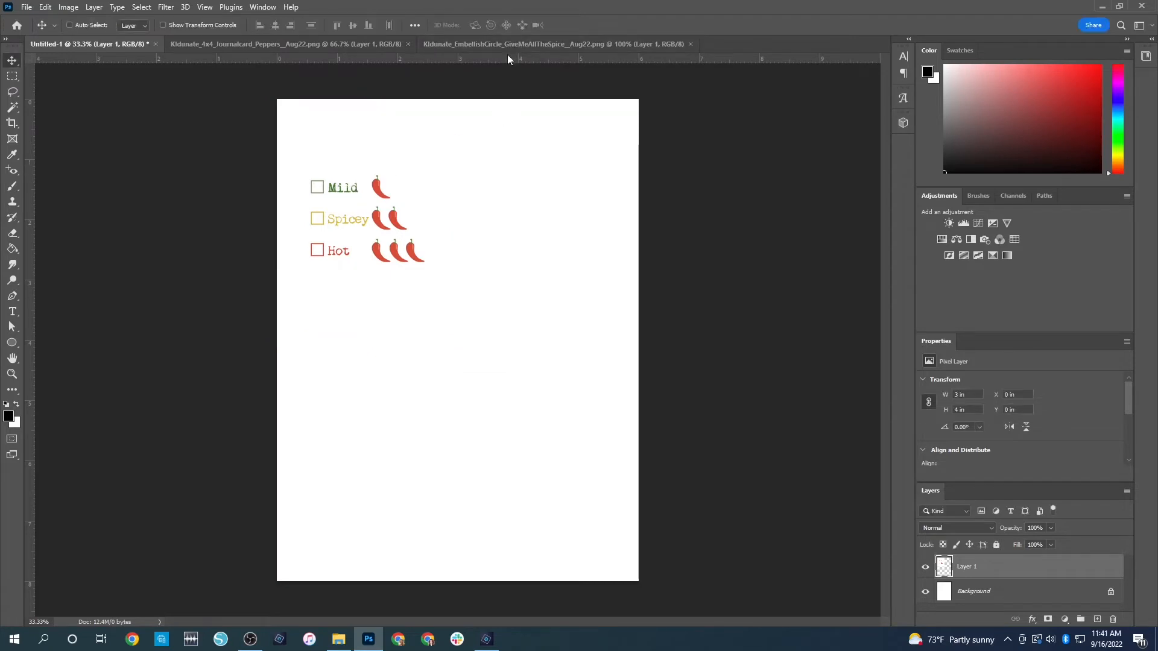
Bring the Give Me All The Spice circle embellishment from its own file into the 6 x 8 in layout
{"action": "left_click", "coordinate": [520, 42]}
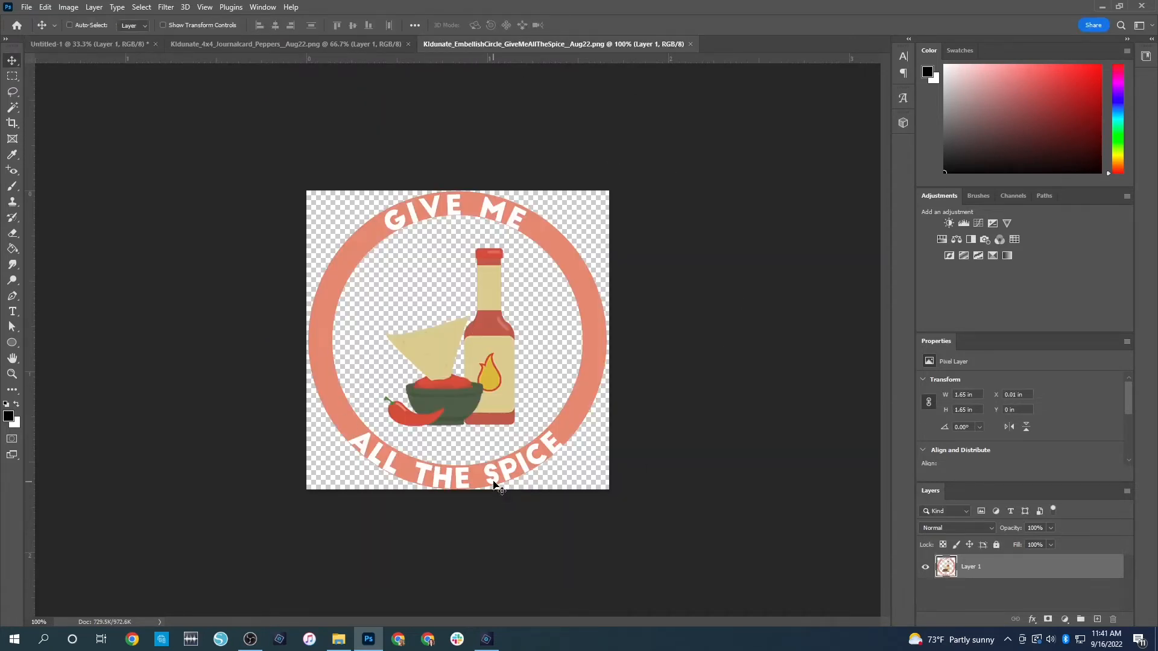
{"action": "left_click_drag", "start_coordinate": [493, 485], "coordinate": [504, 344]}
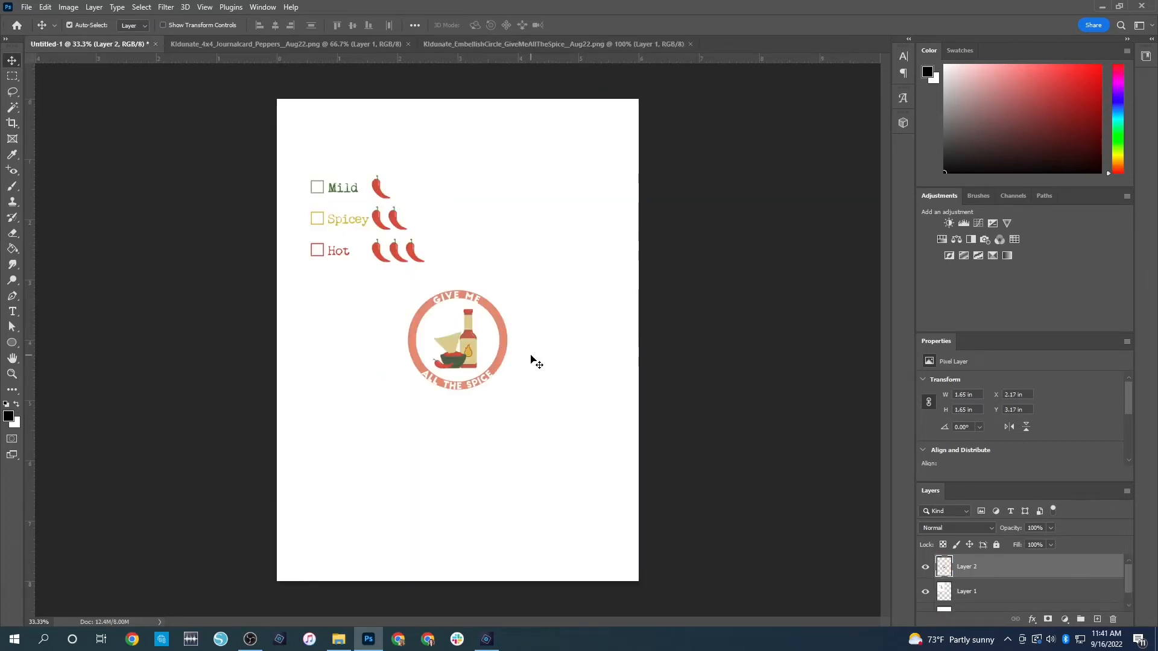
Try shrinking the circle embellishment to about 57% and enlarging it to about 281%, and undo the applied resize
{"action": "key", "text": "ctrl+t"}
{"action": "left_click_drag", "start_coordinate": [507, 290], "coordinate": [320, 397]}
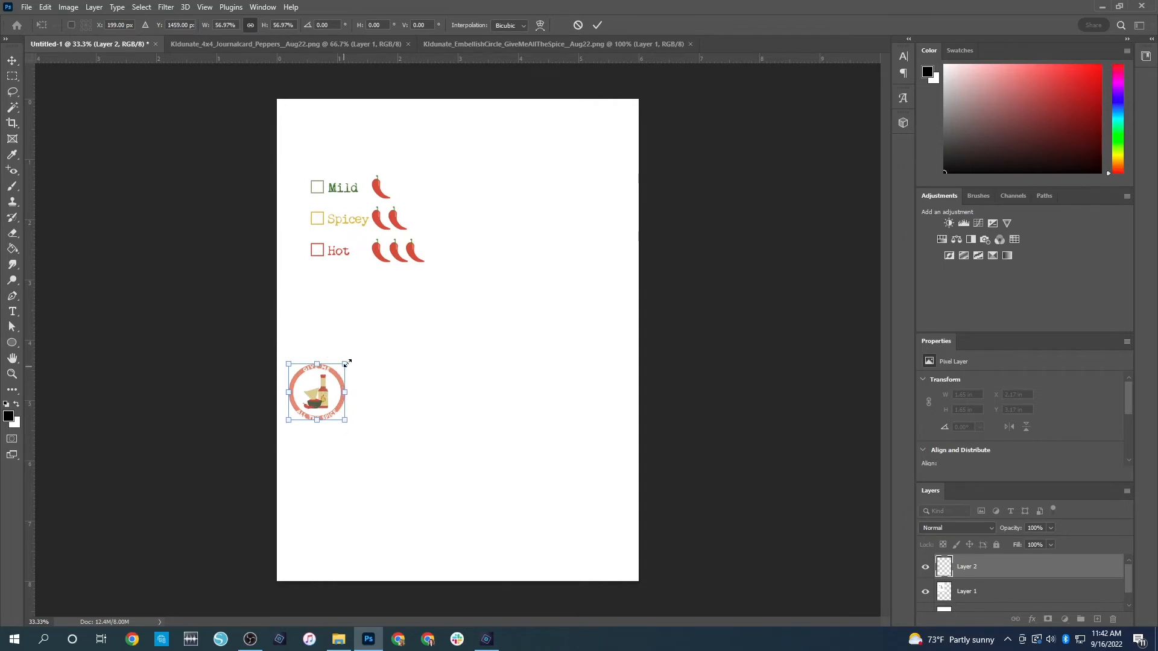
{"action": "left_click_drag", "start_coordinate": [346, 364], "coordinate": [500, 430]}
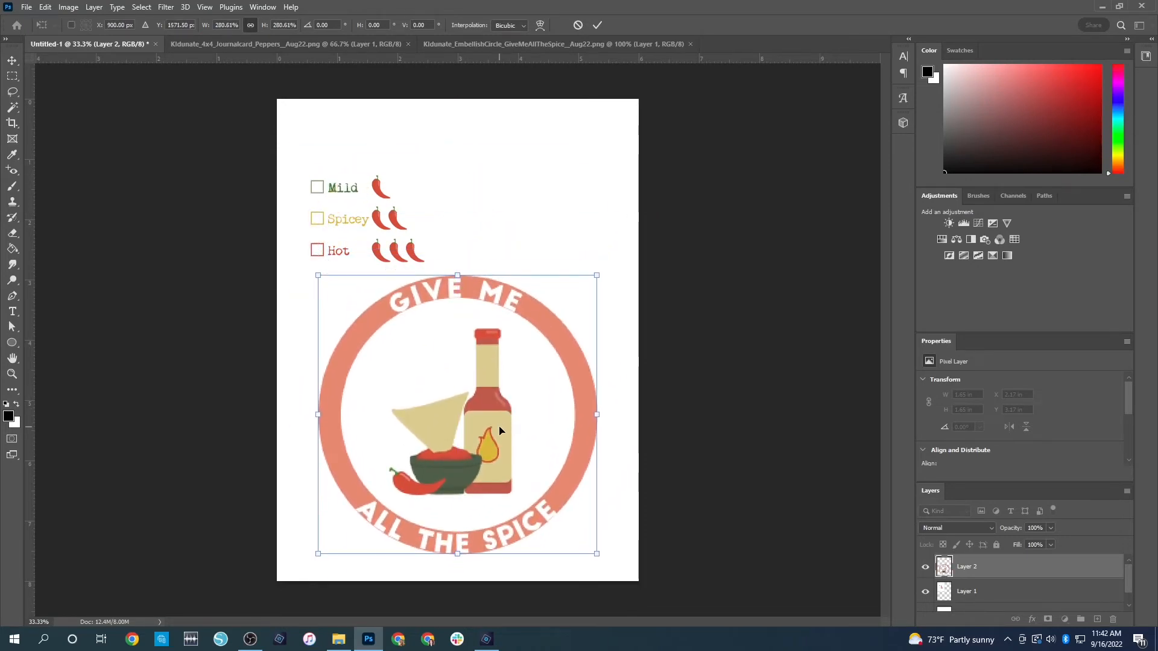
{"action": "key", "text": "Return"}
{"action": "key", "text": "ctrl"}
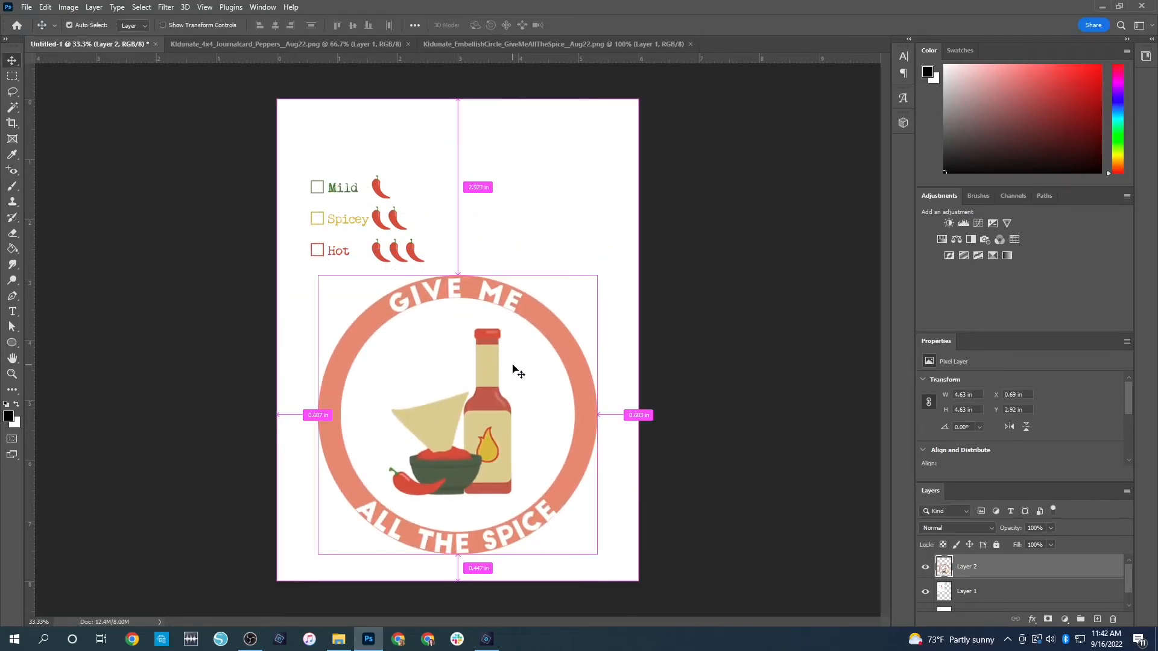
{"action": "key", "text": "ctrl+z"}
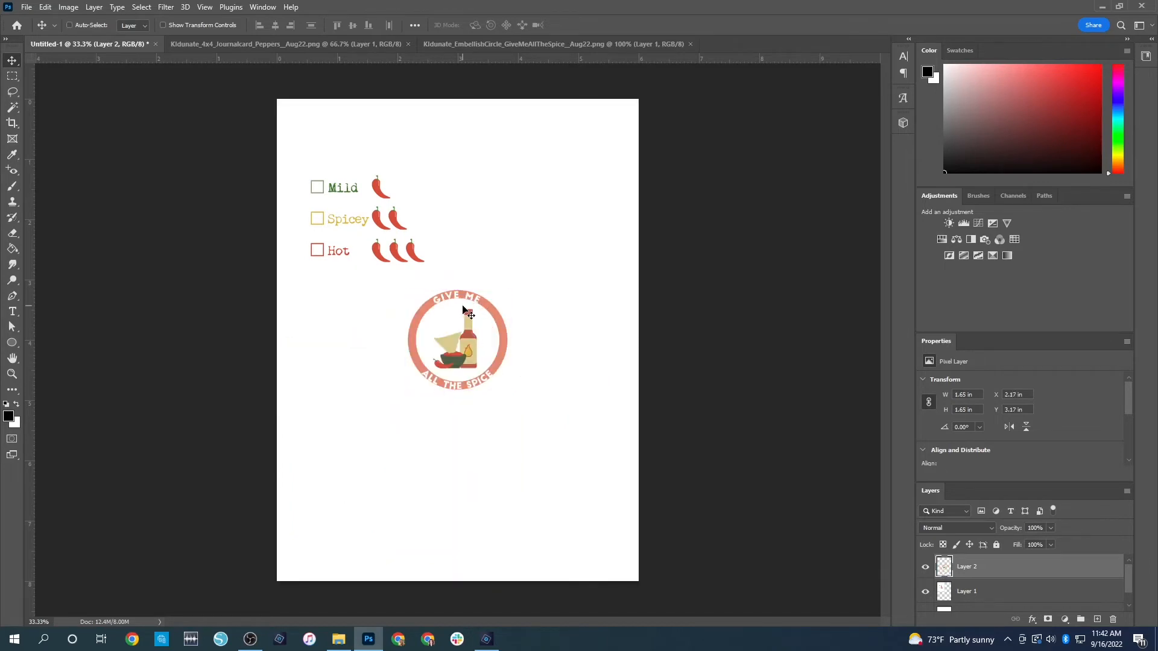
Move the circle embellishment to the lower right of the page, at about X 3.08 in and Y 4.91 in
{"action": "key", "text": "ctrl+t"}
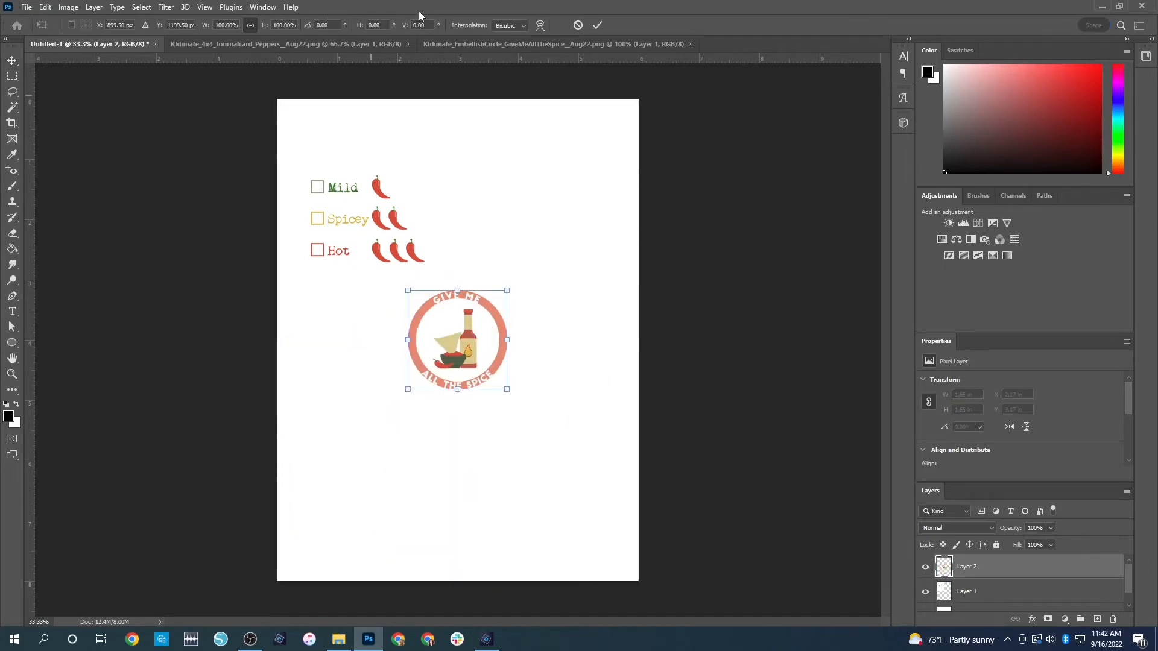
{"action": "left_click_drag", "start_coordinate": [539, 324], "coordinate": [501, 259]}
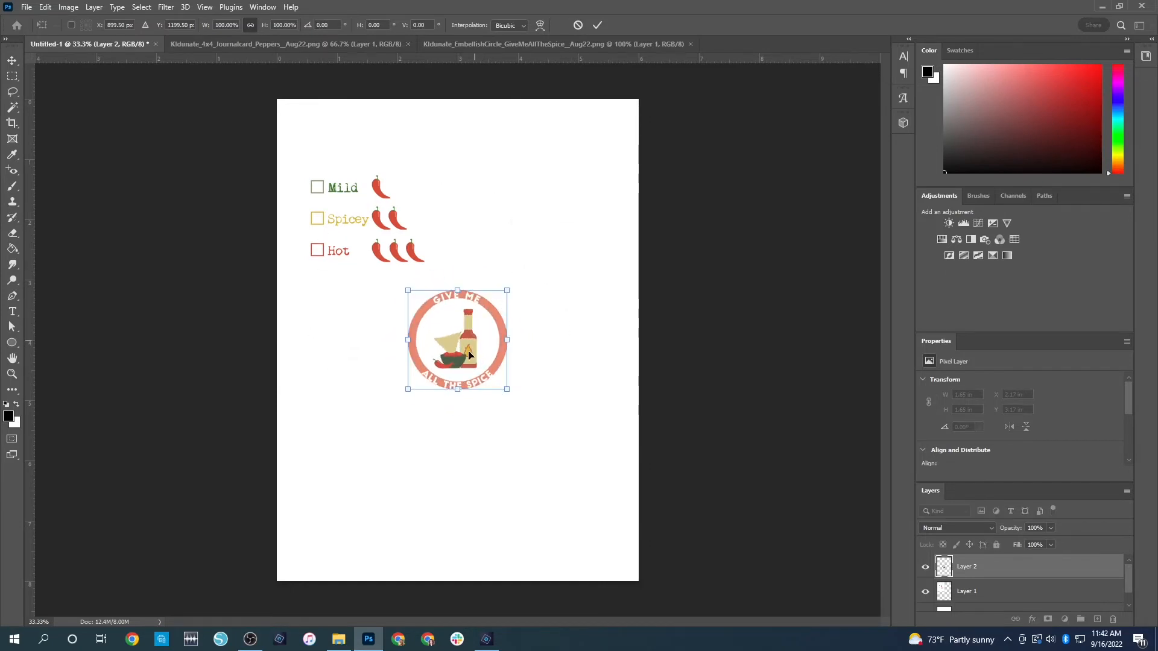
{"action": "left_click_drag", "start_coordinate": [451, 362], "coordinate": [523, 453]}
{"action": "key", "text": "Return"}
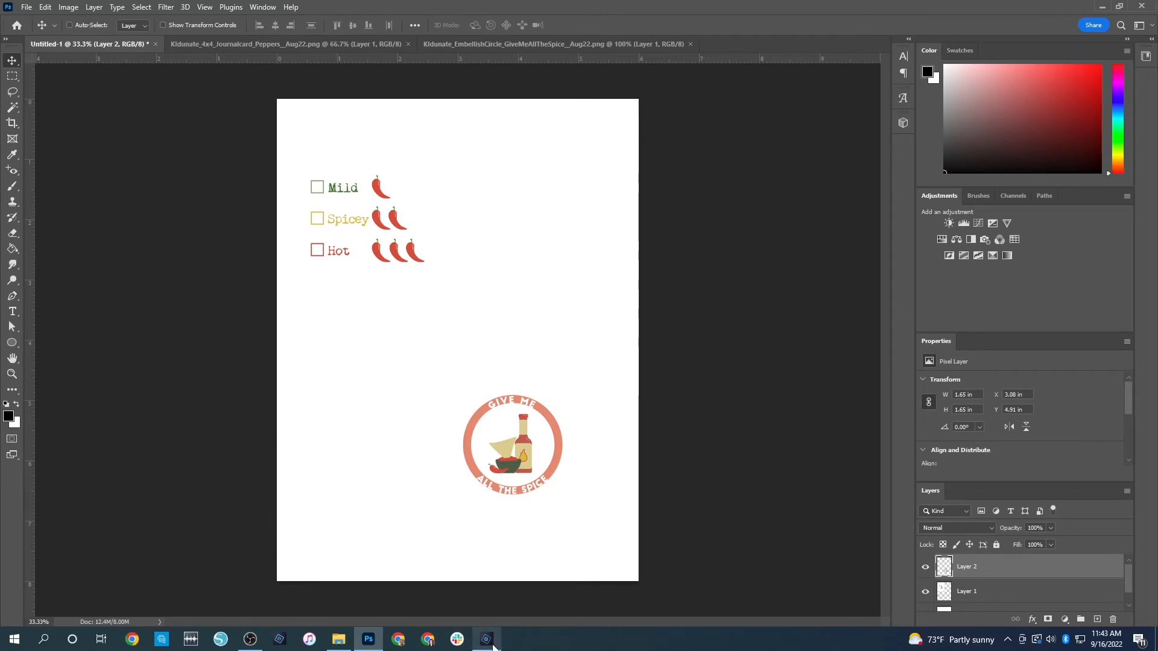
Switch to Photoshop Elements and create a blank 12 x 8 in document at 300 pixels/inch with a white background
{"action": "mouse_move", "coordinate": [494, 647]}
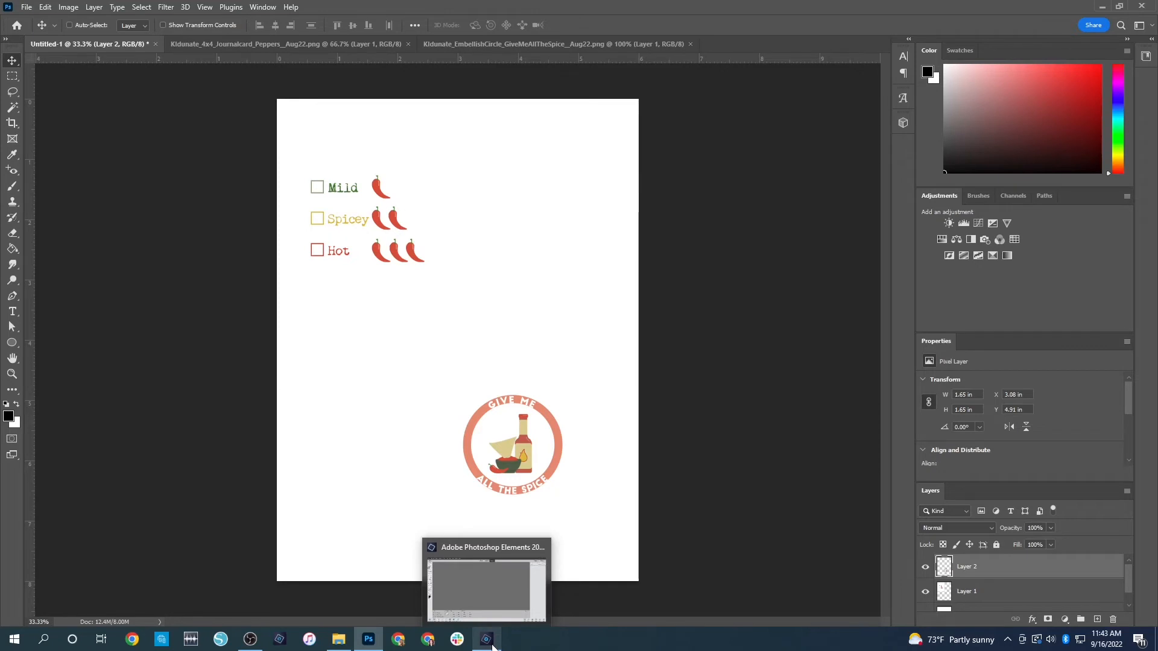
{"action": "left_click", "coordinate": [492, 646]}
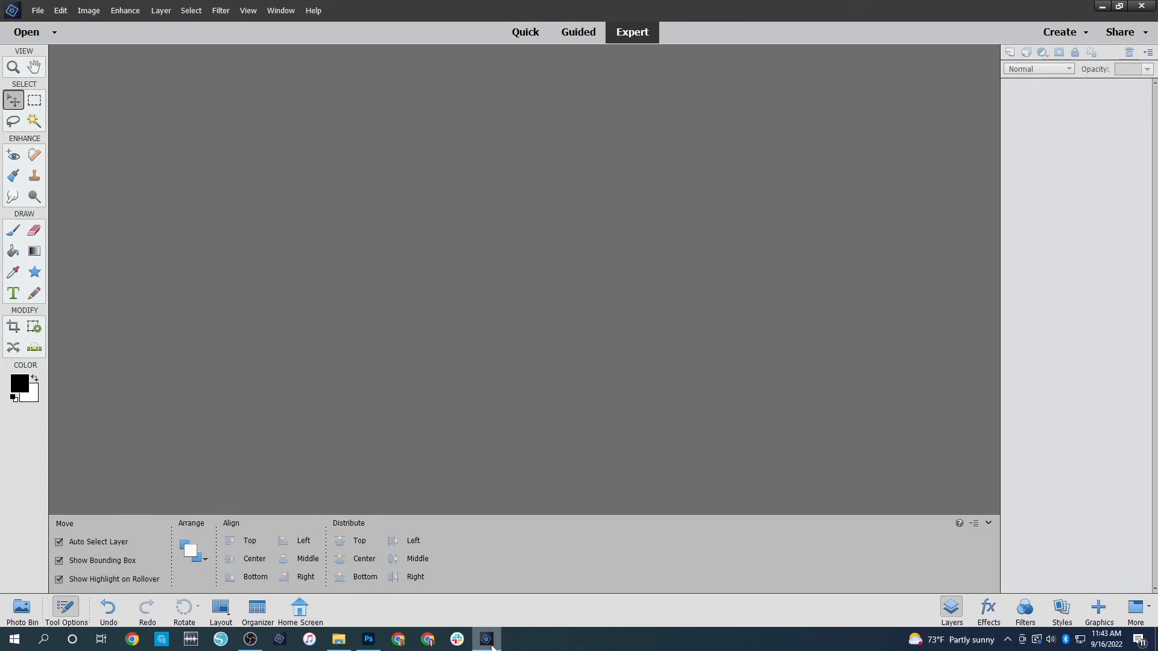
{"action": "left_click", "coordinate": [54, 33]}
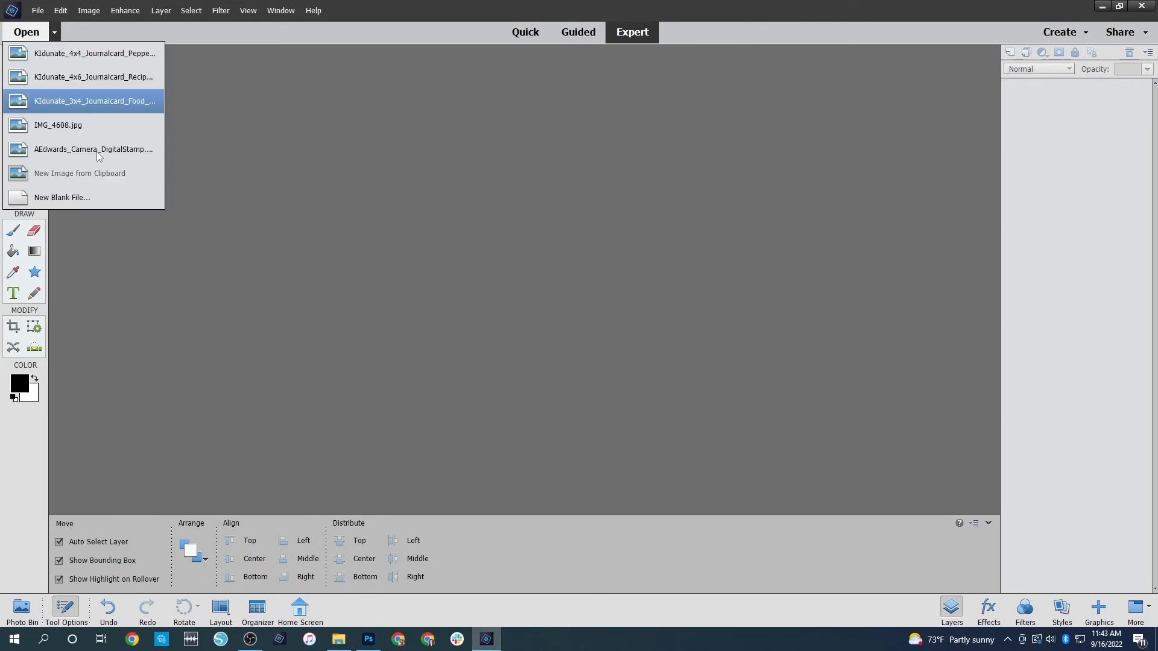
{"action": "left_click", "coordinate": [82, 197]}
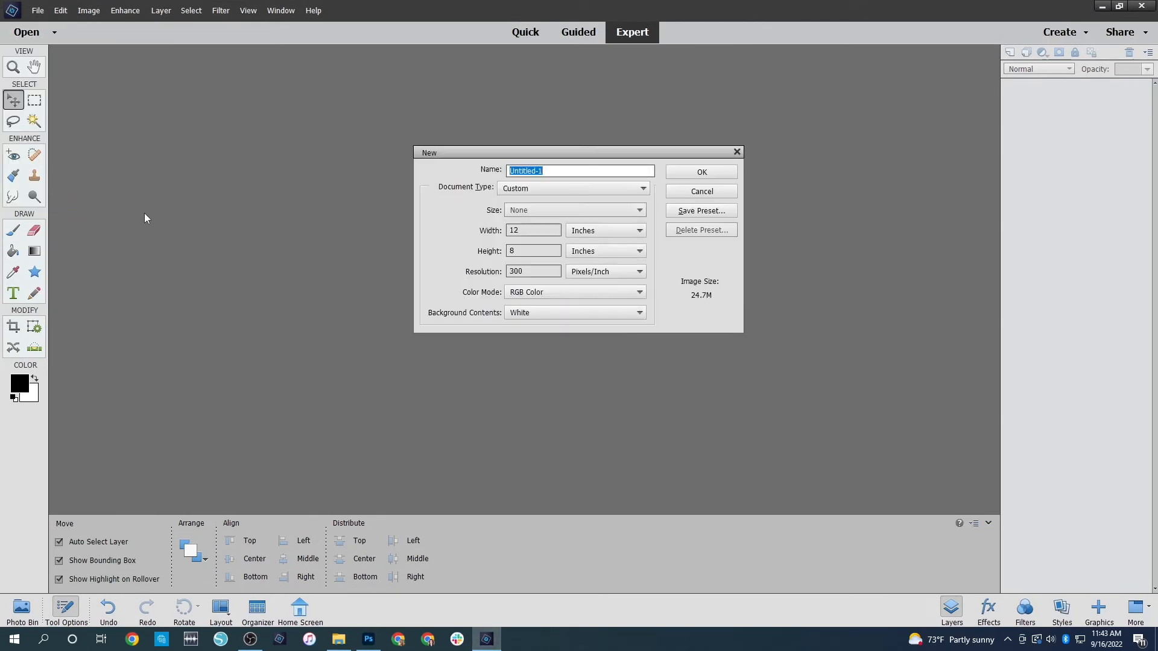
{"action": "left_click", "coordinate": [699, 172]}
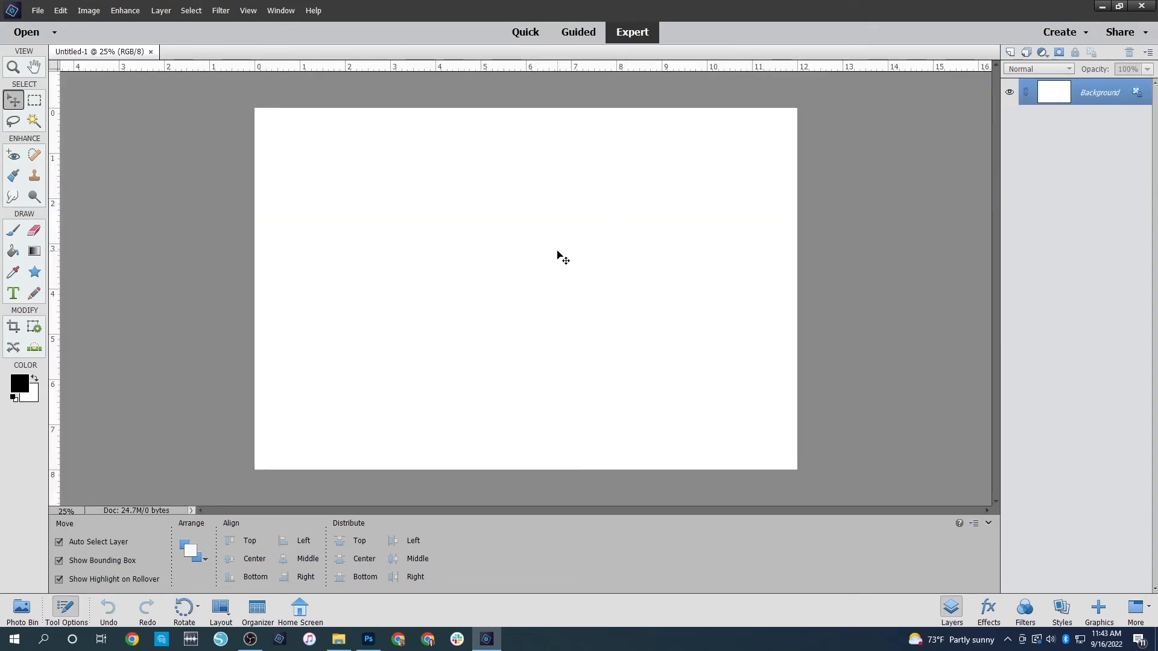
Open both the Peppers journal card PNG and the Give Me All The Spice circle embellishment PNG
{"action": "key", "text": "ctrl+o"}
{"action": "left_click", "coordinate": [158, 139]}
{"action": "left_click", "coordinate": [205, 121], "text": "ctrl"}
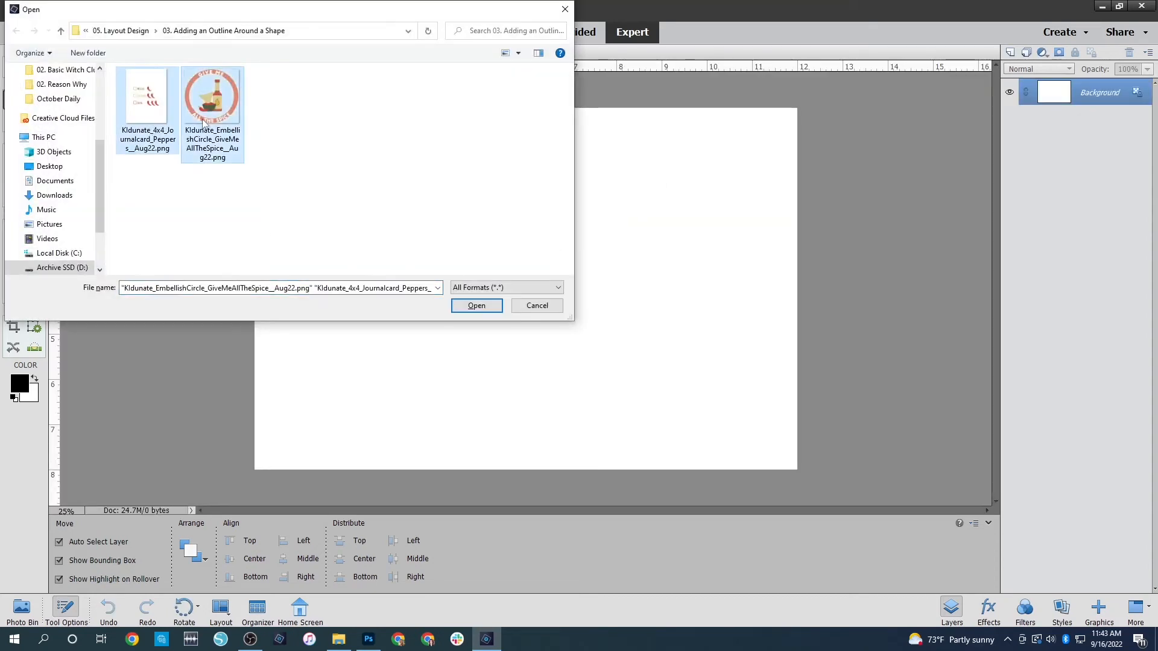
{"action": "key", "text": "Return"}
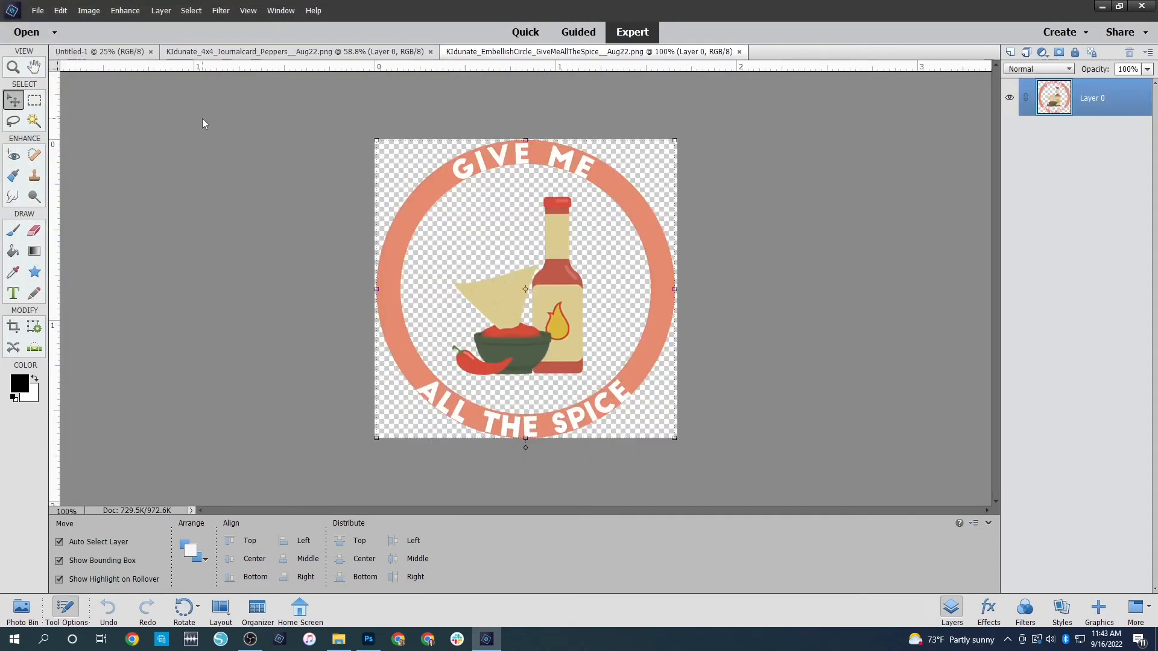
Copy the whole Peppers journal card into the blank 12 x 8 in document and shift it slightly upward
{"action": "left_click", "coordinate": [346, 56]}
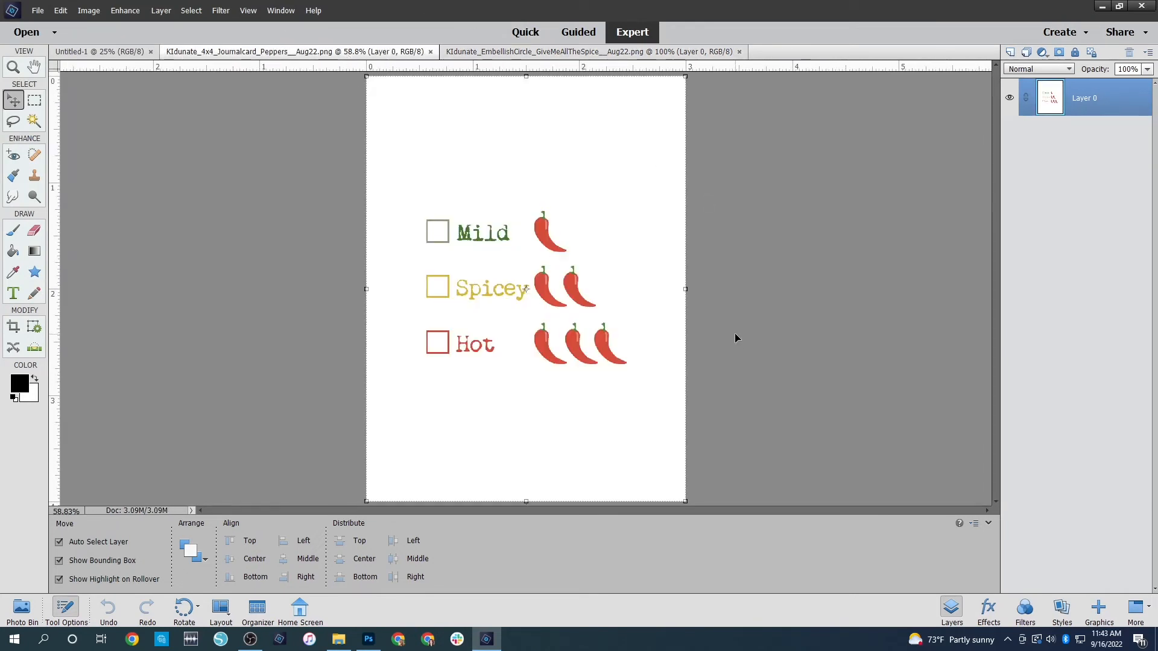
{"action": "key", "text": "ctrl+a"}
{"action": "left_click", "coordinate": [77, 53]}
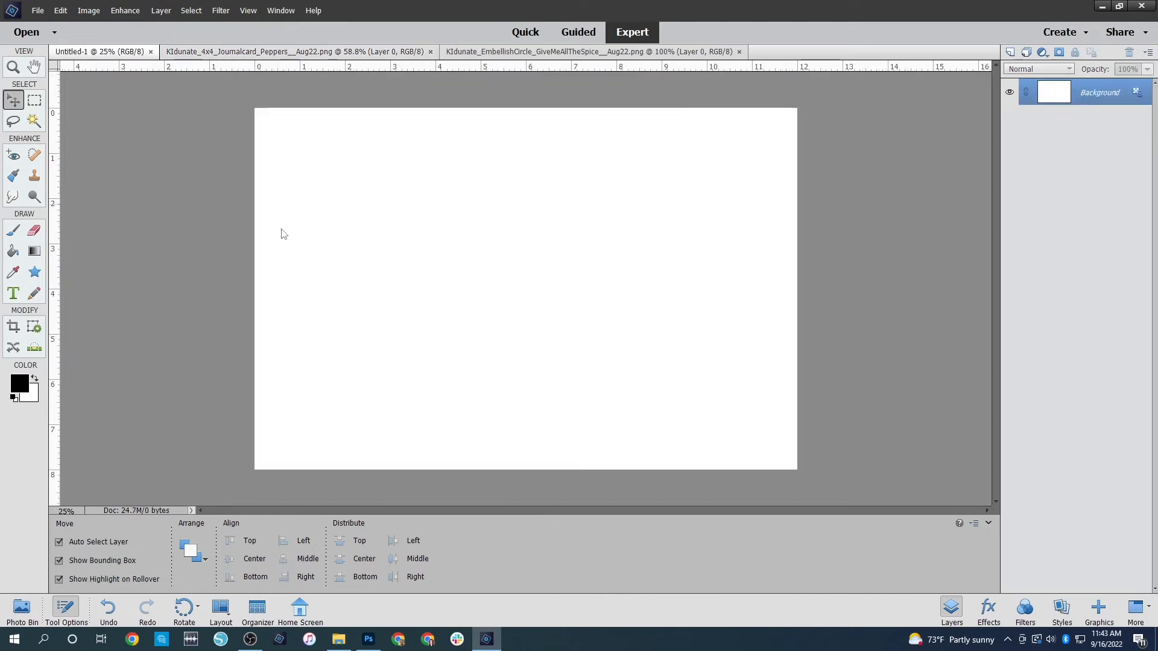
{"action": "key", "text": "ctrl+v"}
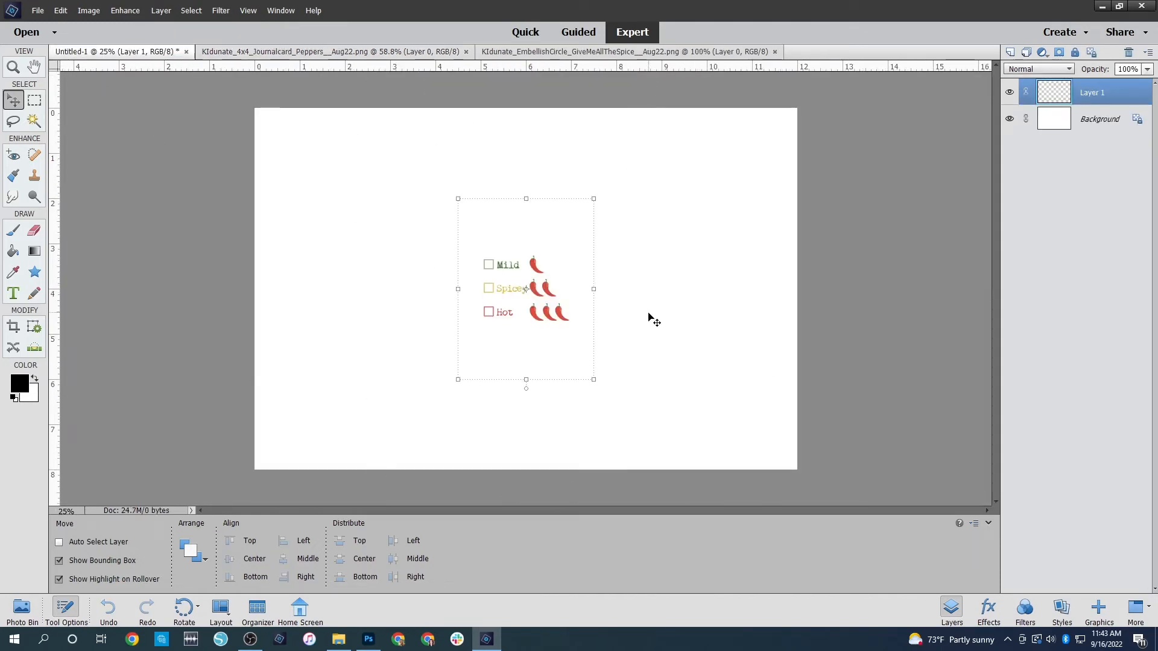
{"action": "left_click", "coordinate": [710, 311]}
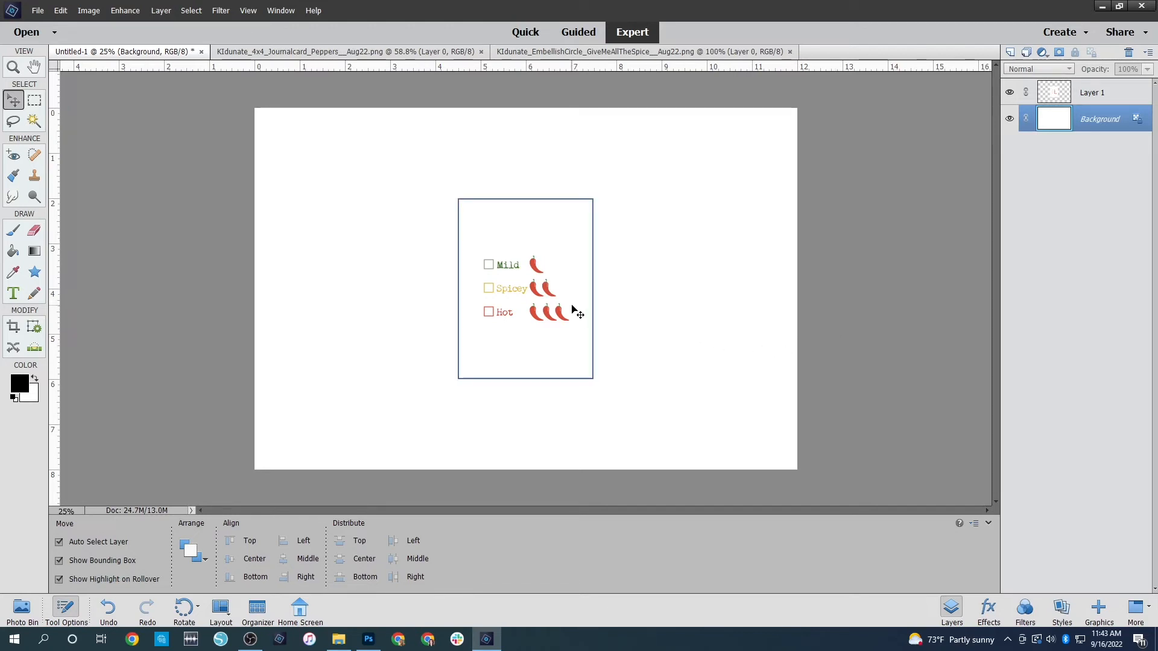
{"action": "left_click_drag", "start_coordinate": [546, 296], "coordinate": [518, 304]}
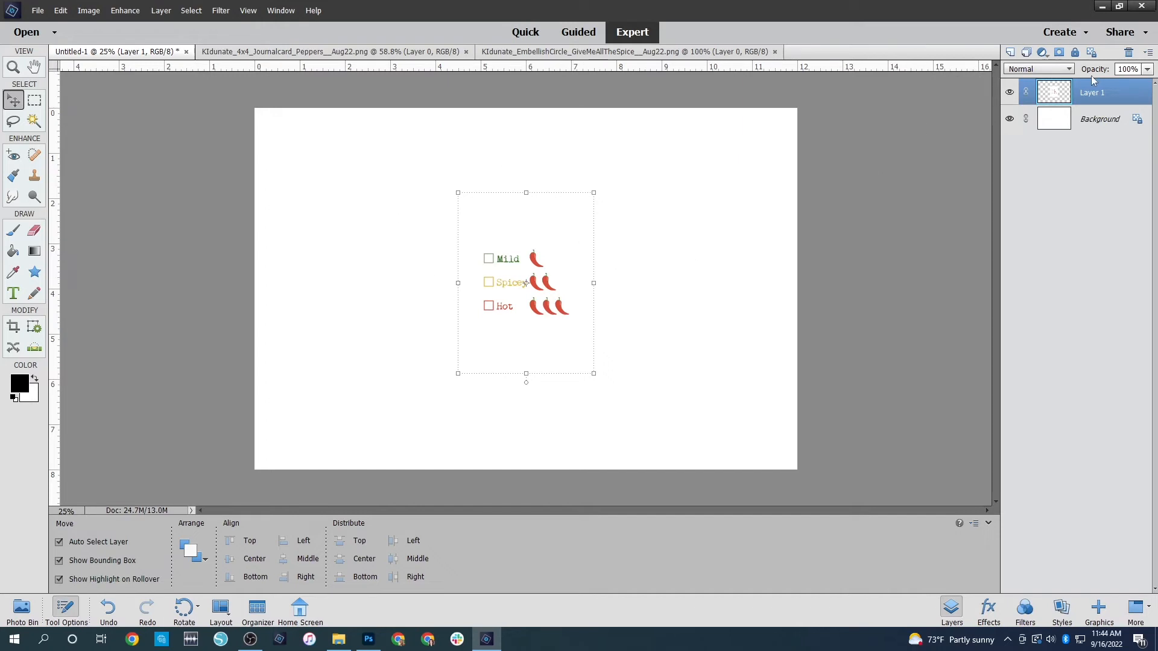
Try shrinking the journal card proportionally to about 73% with a free transform, and cancel it
{"action": "key", "text": "ctrl"}
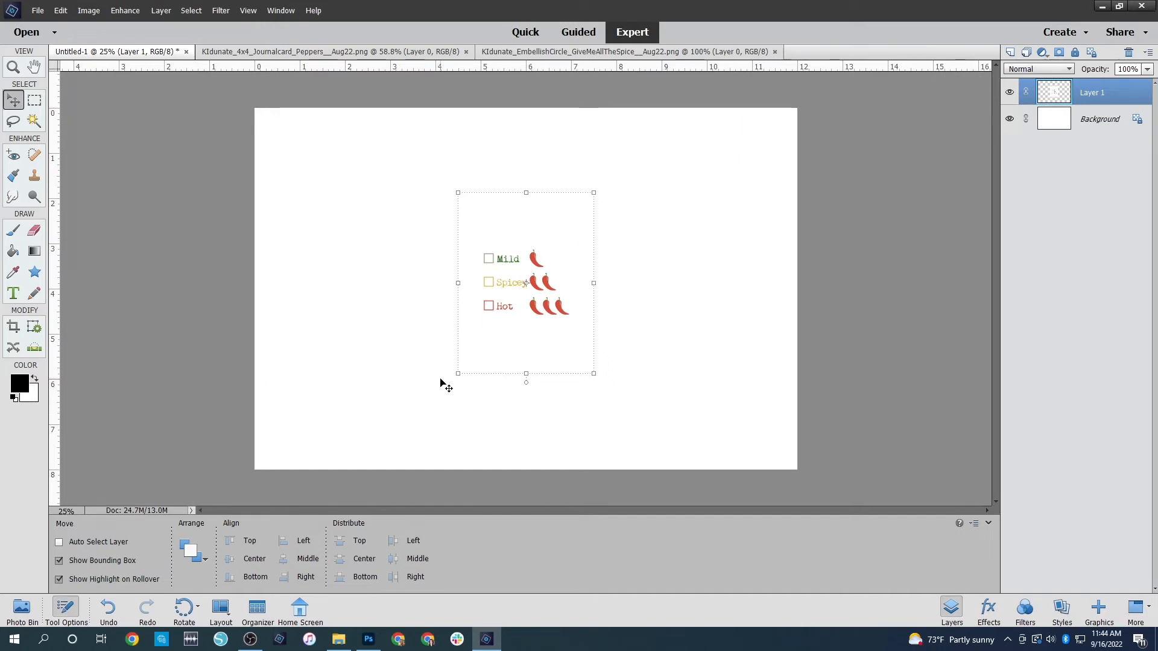
{"action": "key", "text": "ctrl+t"}
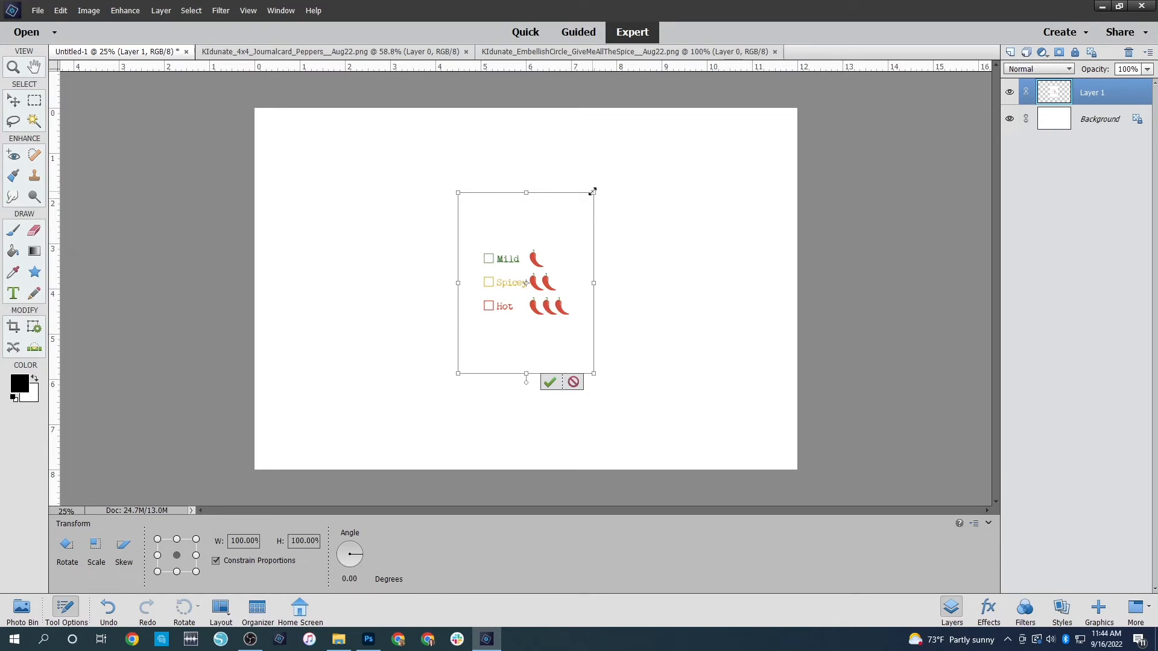
{"action": "left_click_drag", "start_coordinate": [593, 191], "coordinate": [559, 242]}
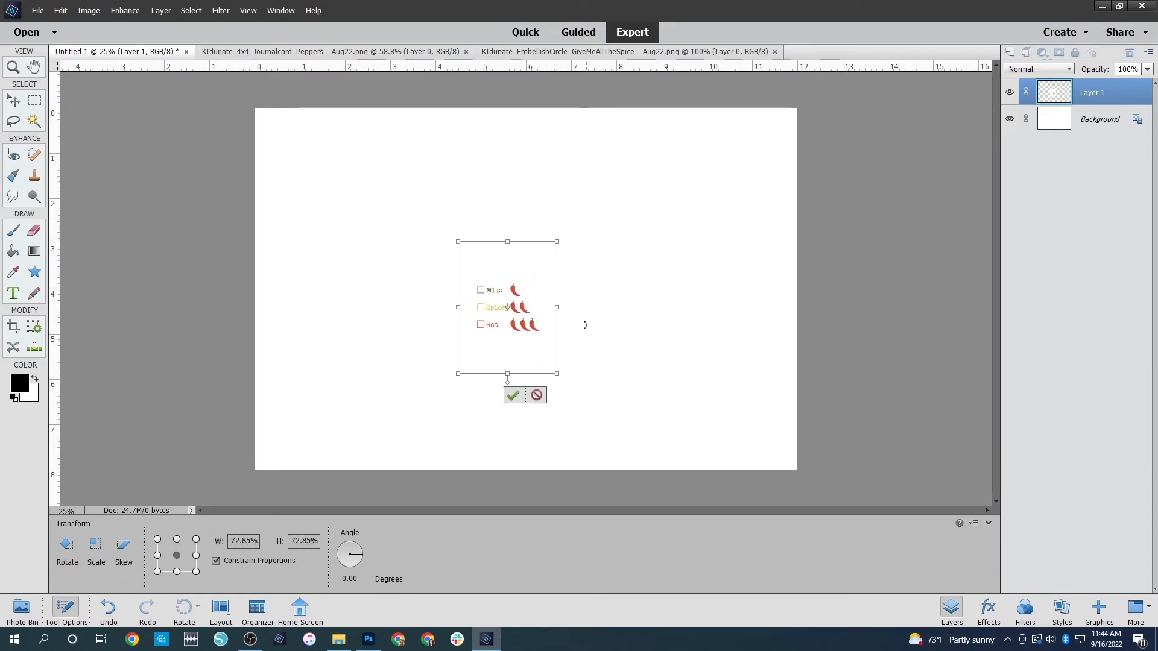
{"action": "left_click", "coordinate": [537, 395]}
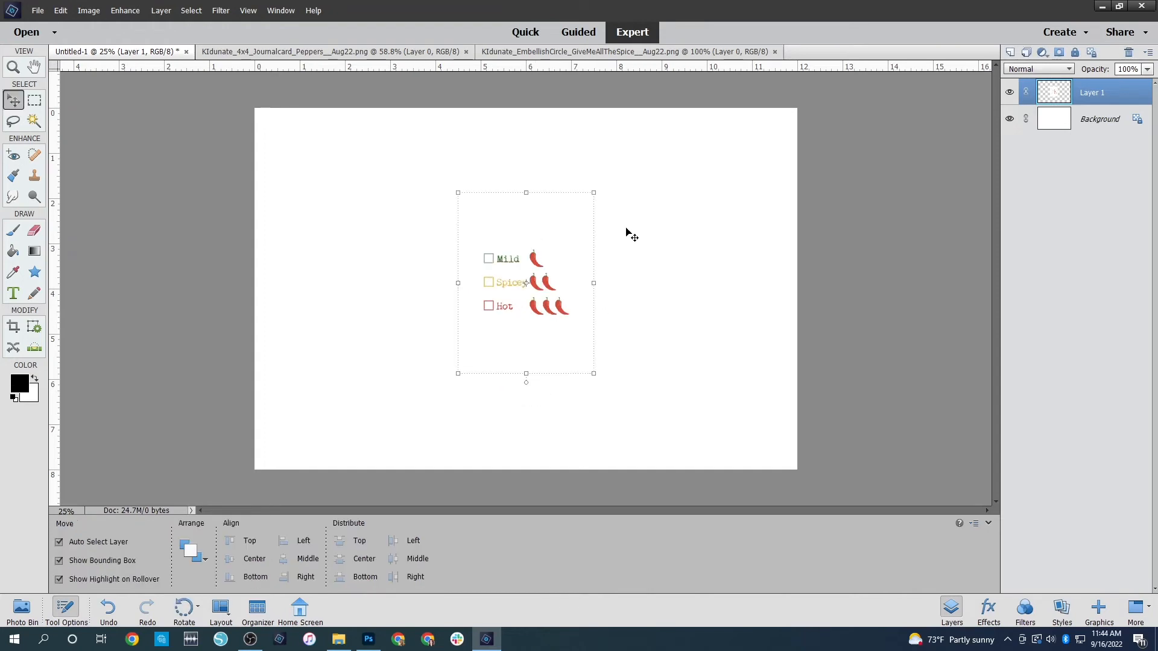
Try rotating the journal card freely to about 71 degrees, and cancel the transform
{"action": "left_click_drag", "start_coordinate": [628, 212], "coordinate": [602, 311]}
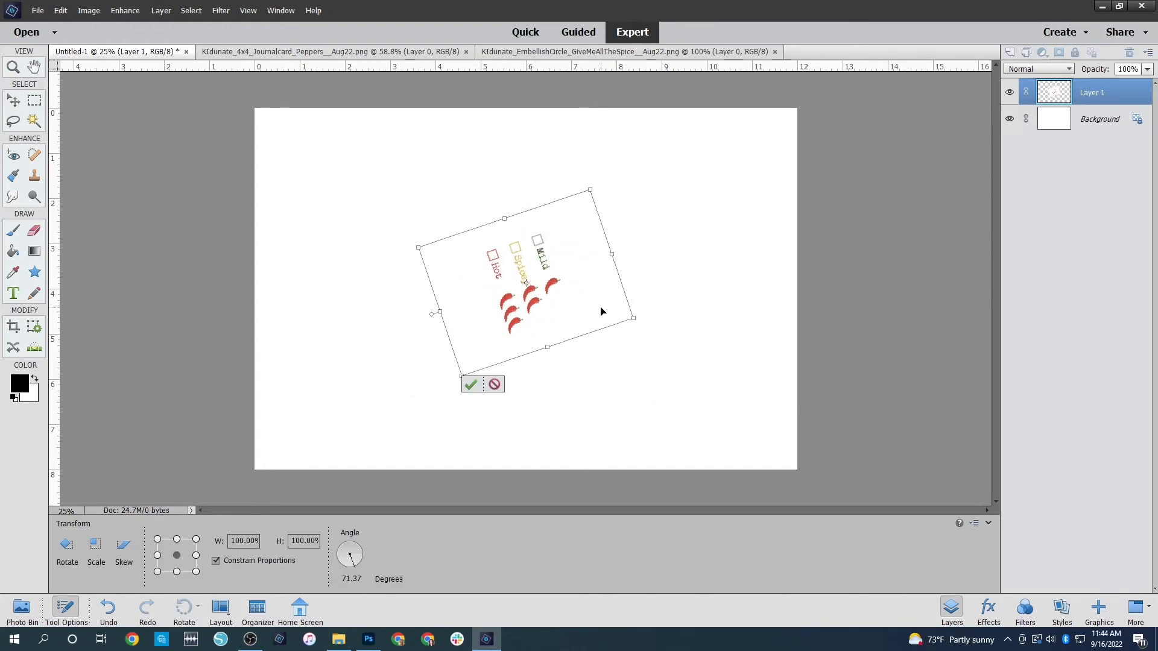
{"action": "left_click", "coordinate": [494, 384]}
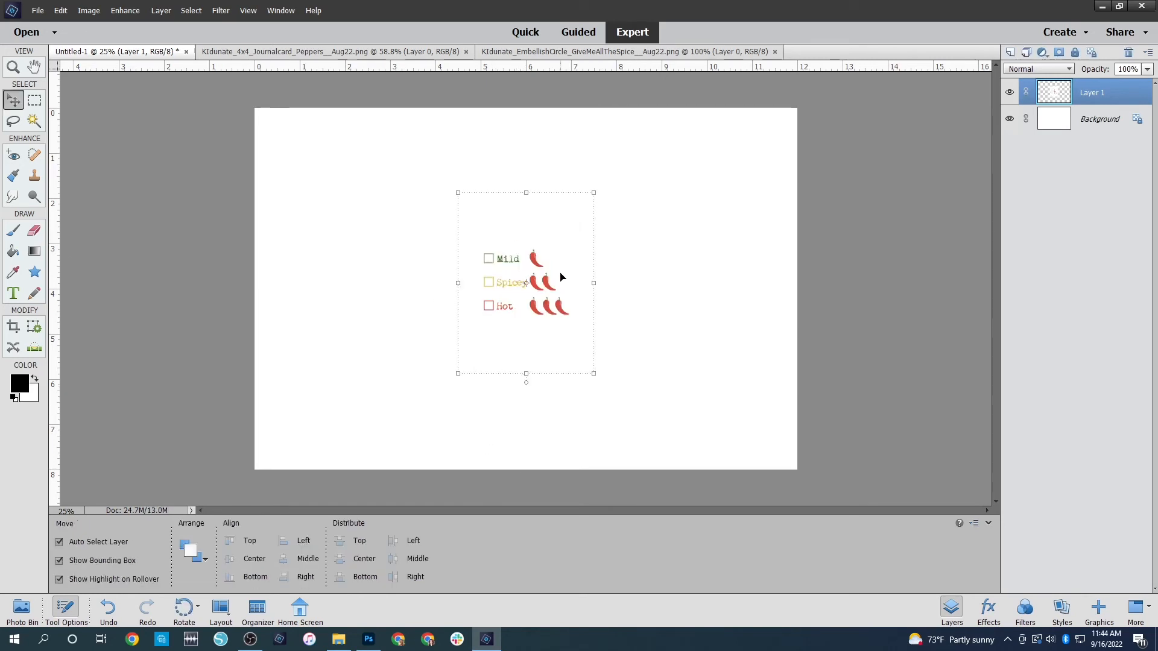
Move the journal card into the page's upper-left corner and back out to about 3 in from the left edge and 1.4 in from the top
{"action": "left_click", "coordinate": [535, 298]}
{"action": "left_click_drag", "start_coordinate": [536, 297], "coordinate": [332, 213]}
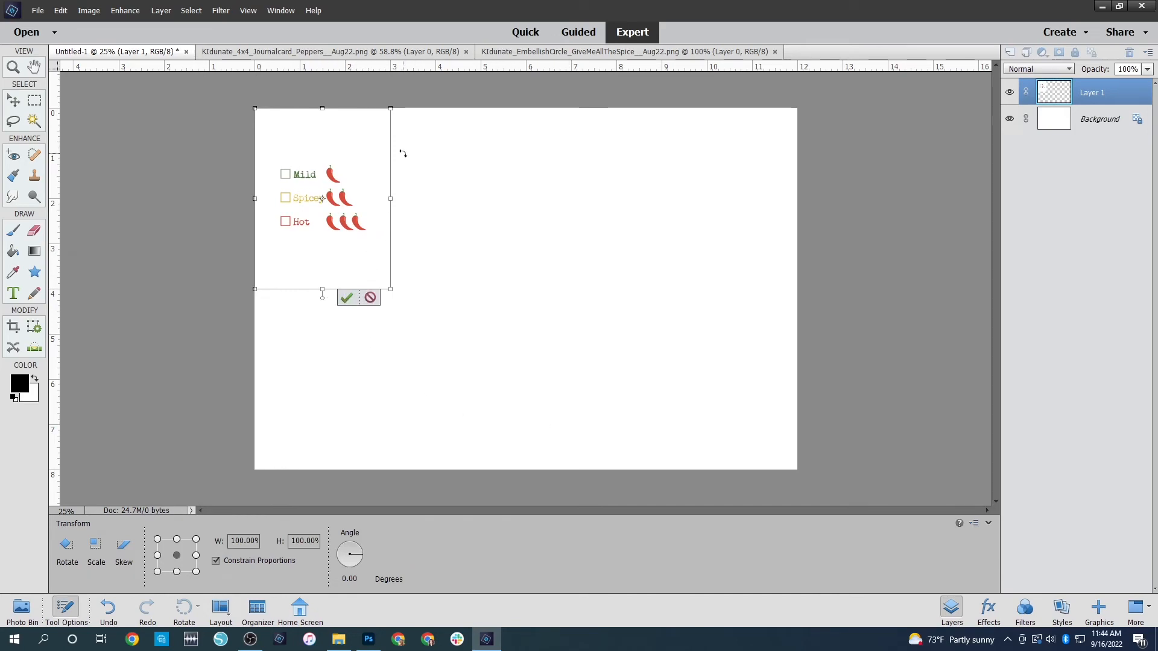
{"action": "left_click", "coordinate": [348, 298]}
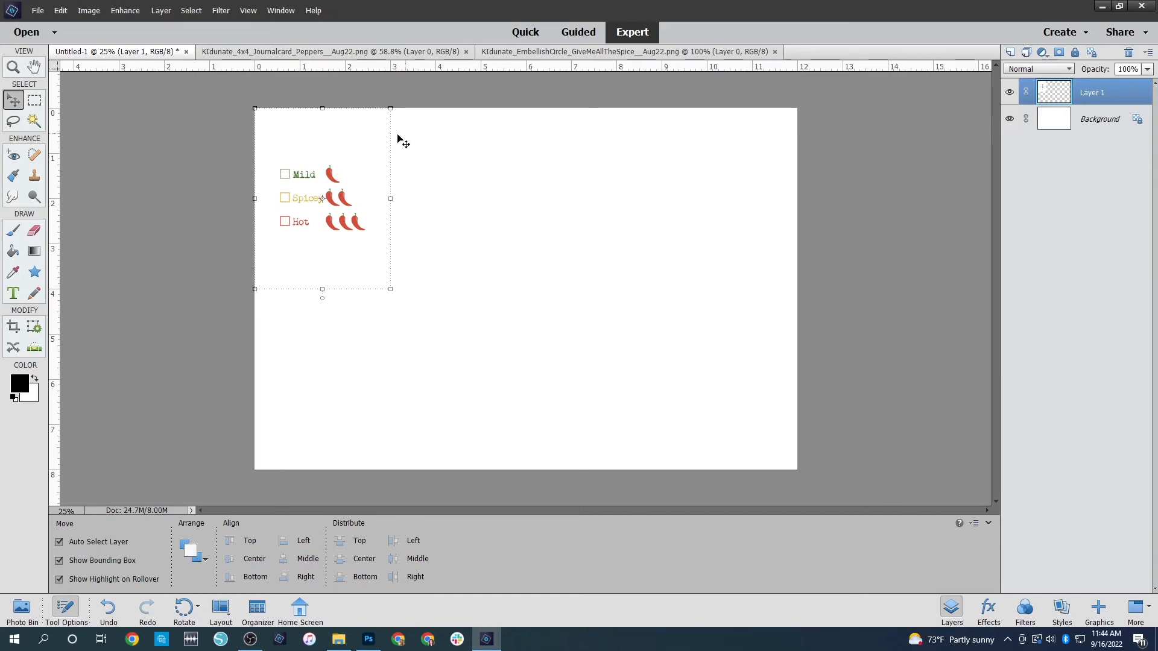
{"action": "left_click_drag", "start_coordinate": [341, 224], "coordinate": [476, 285]}
Try rotating the journal card by exact angles of 90, 180 and -90 degrees, and cancel the transform
{"action": "key", "text": "ctrl+t"}
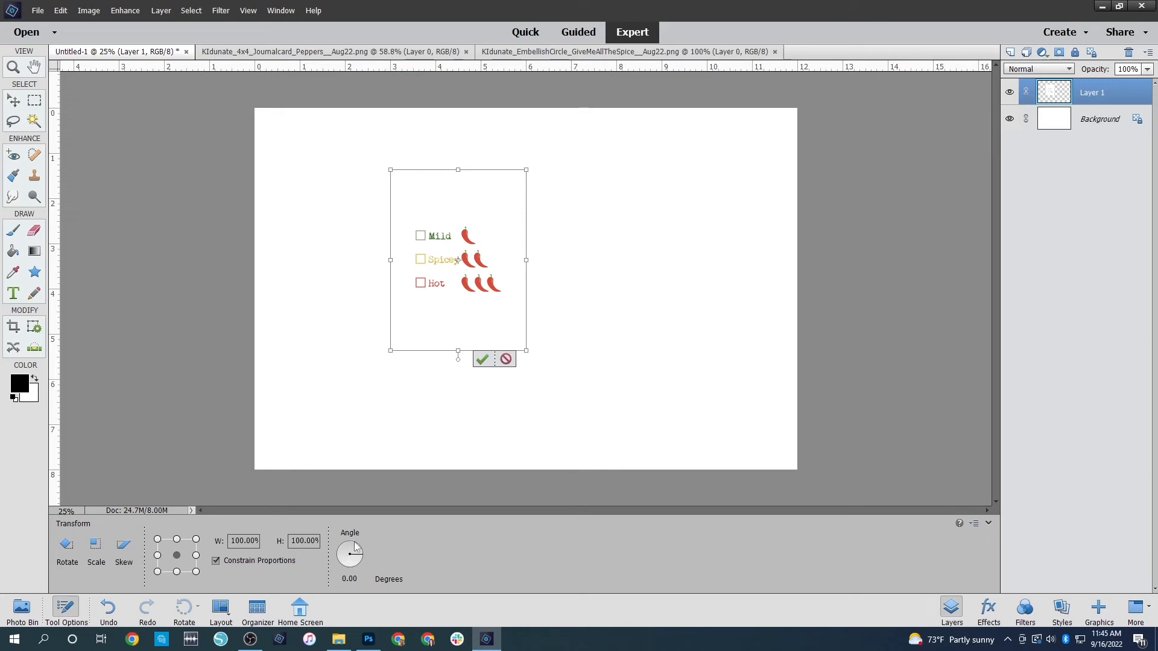
{"action": "left_click", "coordinate": [343, 579]}
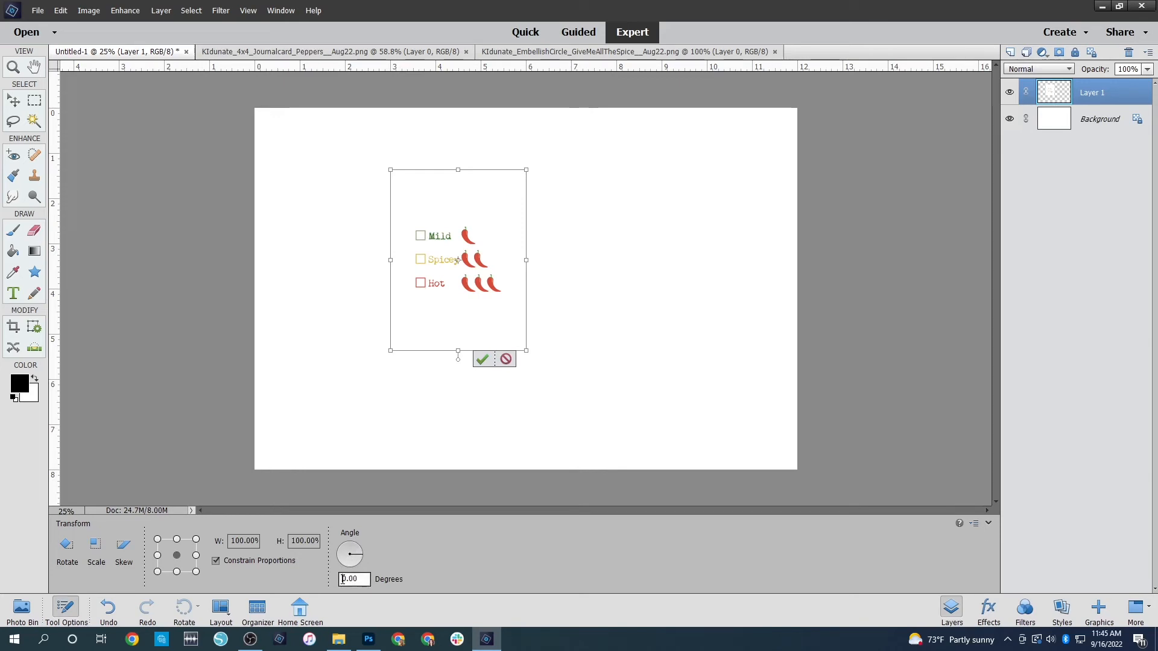
{"action": "type", "text": "9"}
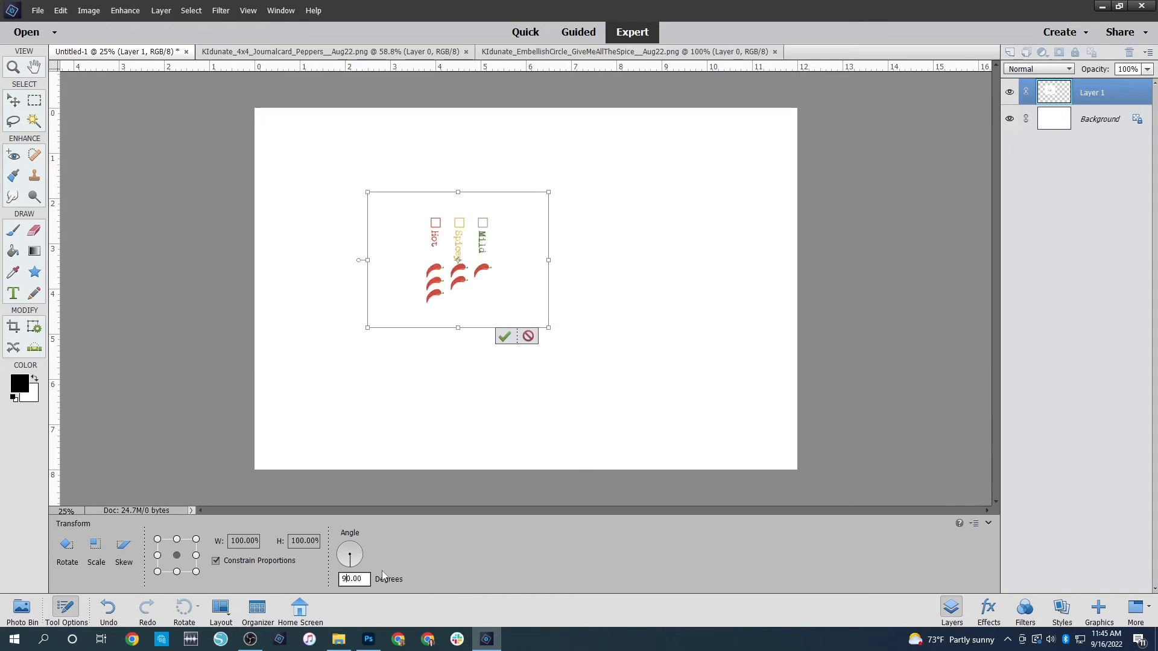
{"action": "key", "text": "BackSpace"}
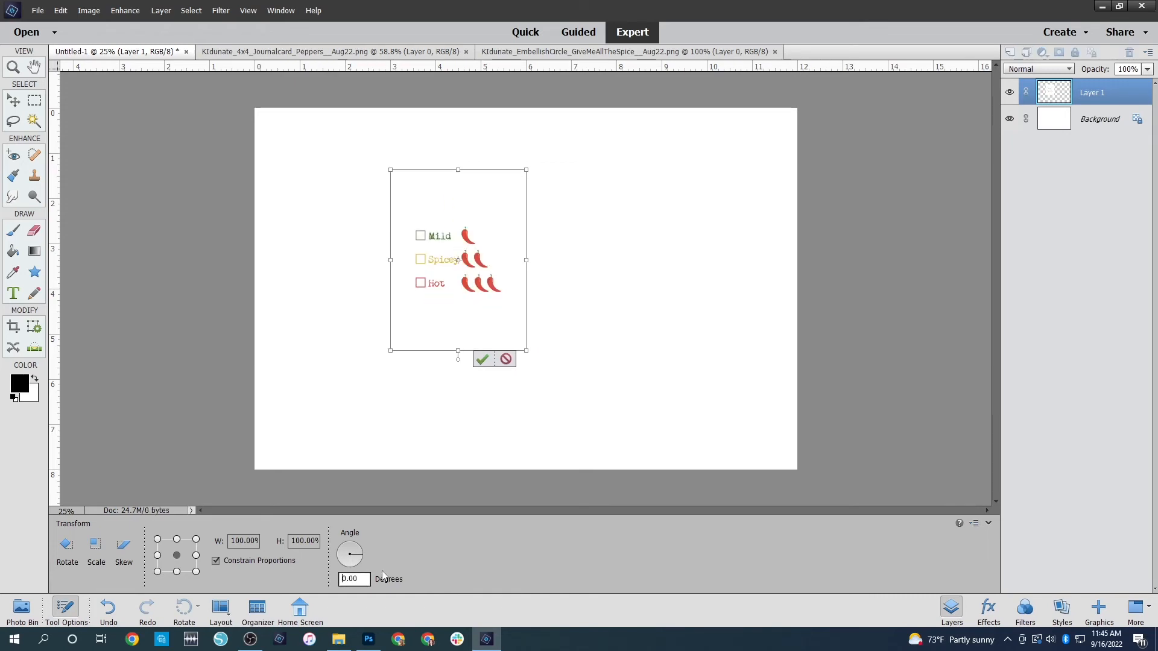
{"action": "type", "text": "18"}
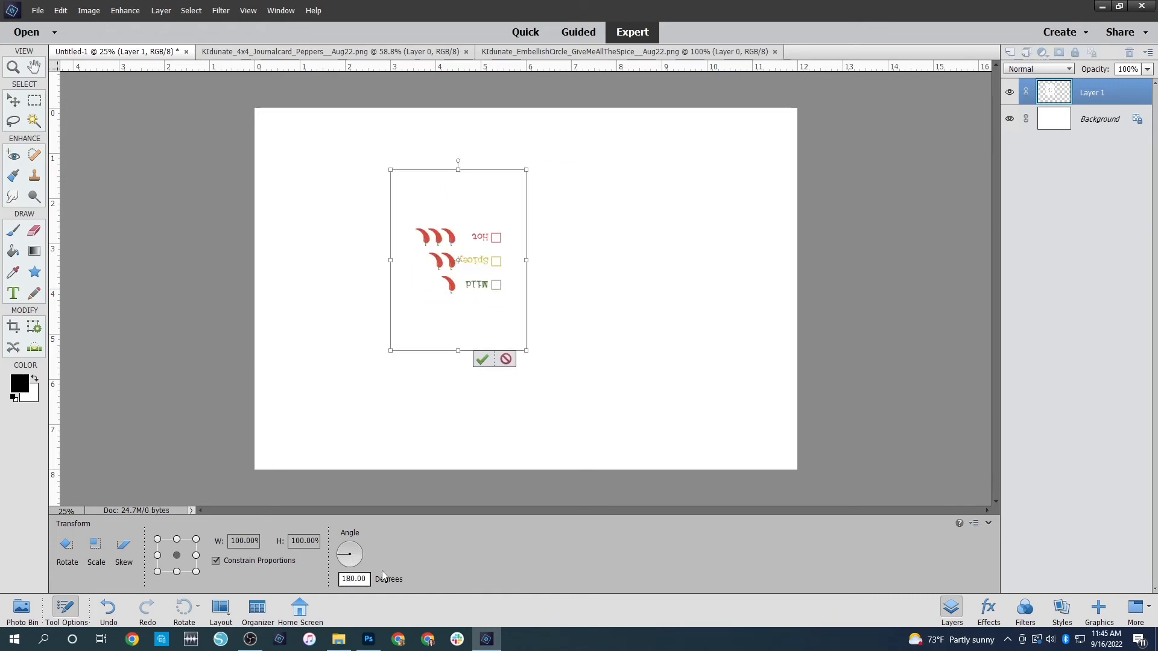
{"action": "key", "text": "BackSpace"}
{"action": "key", "text": "BackSpace"}
{"action": "type", "text": "-90"}
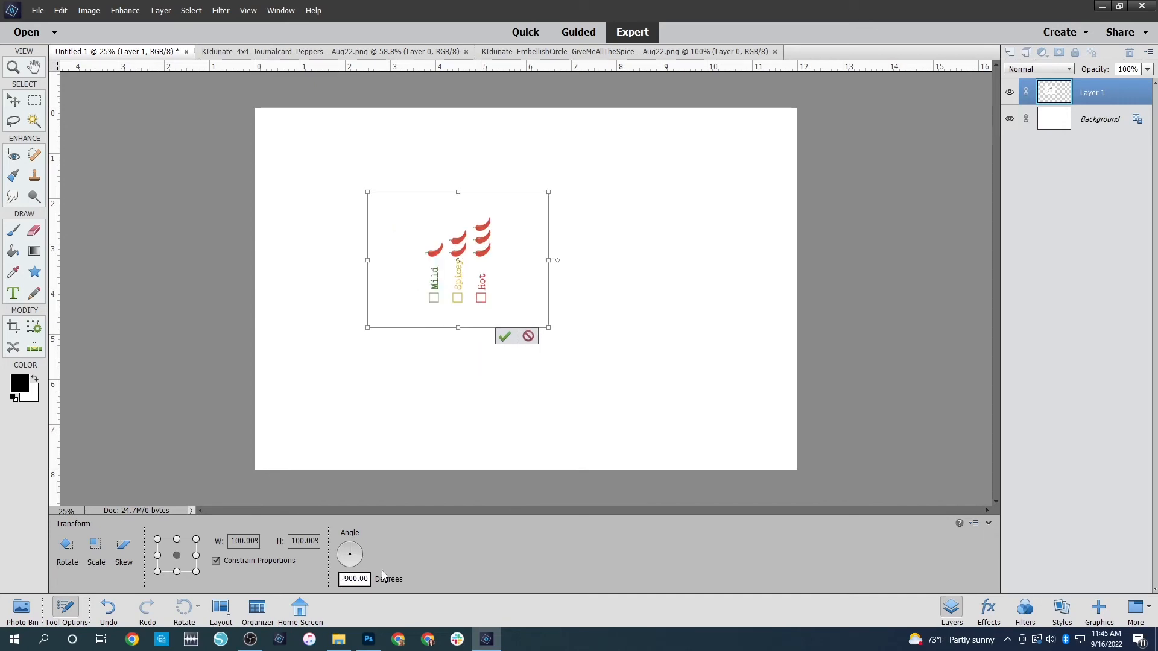
{"action": "key", "text": "BackSpace"}
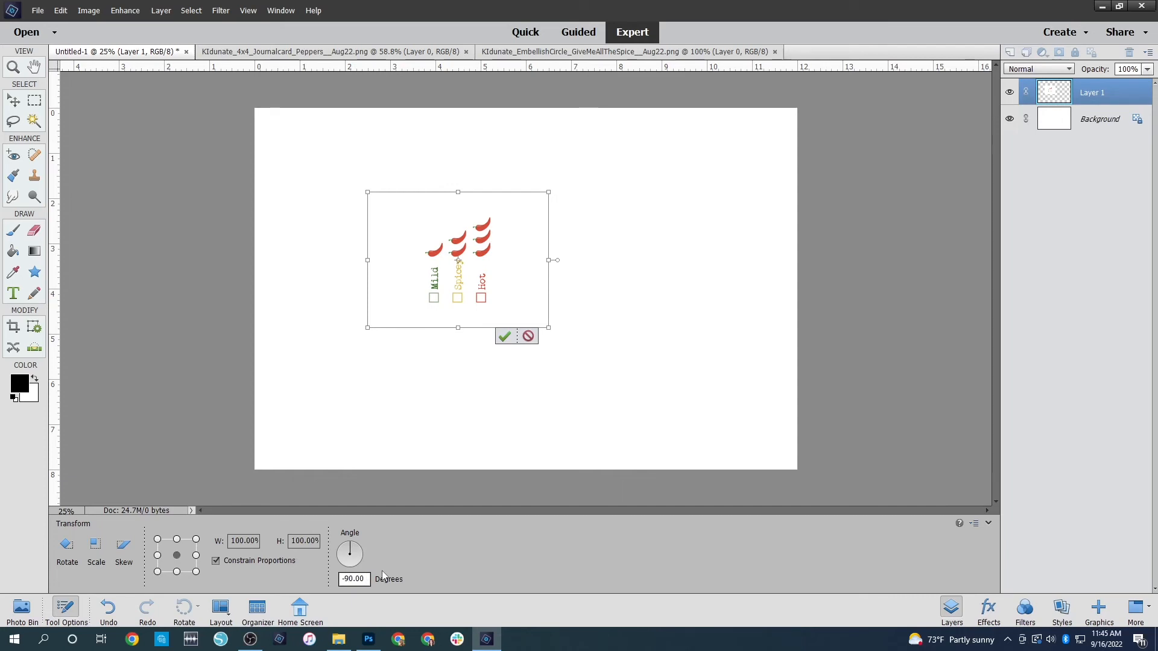
{"action": "left_click", "coordinate": [528, 335]}
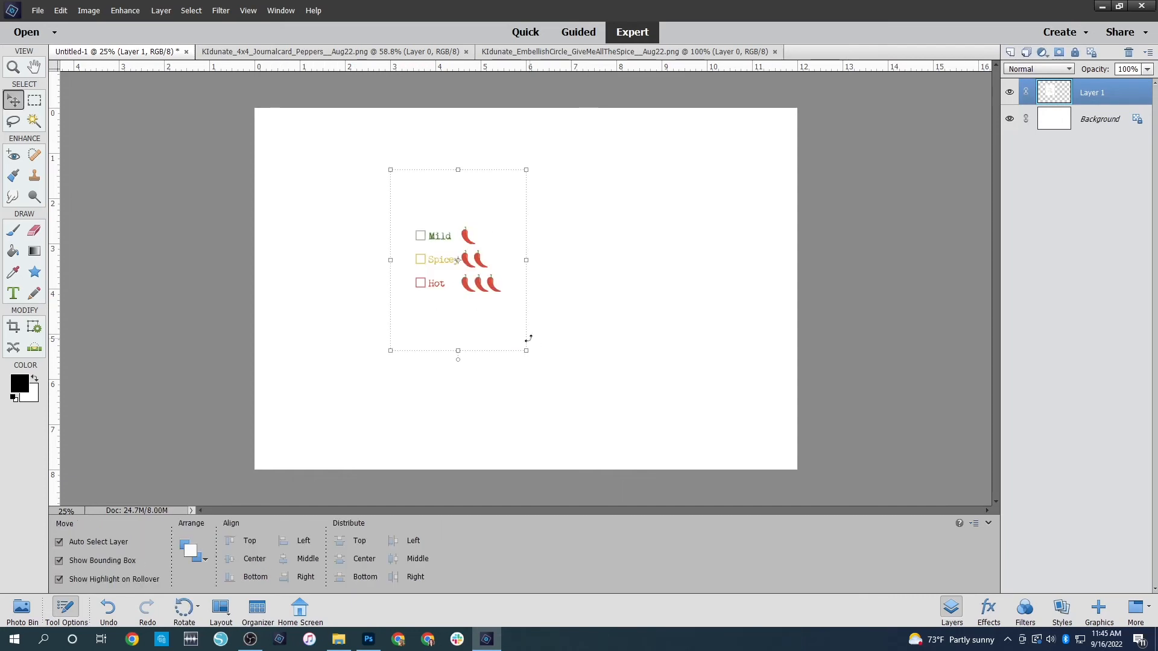
Try tilting the journal card freehand by about 14 degrees, and cancel the transform
{"action": "left_click", "coordinate": [554, 188]}
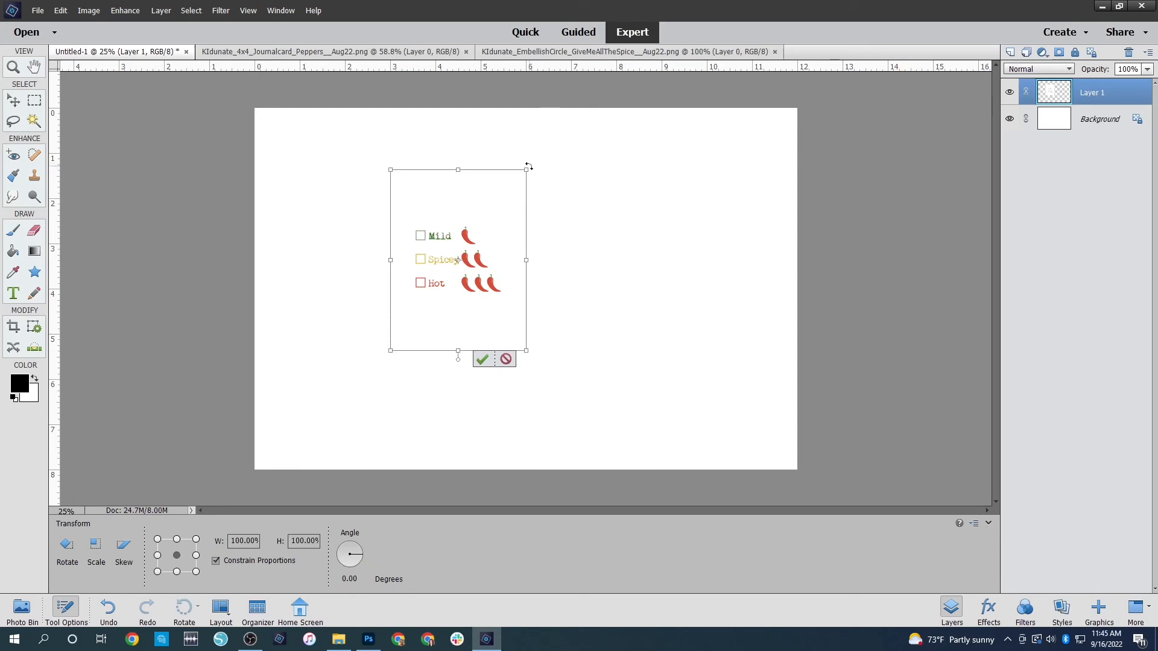
{"action": "left_click_drag", "start_coordinate": [528, 166], "coordinate": [500, 225]}
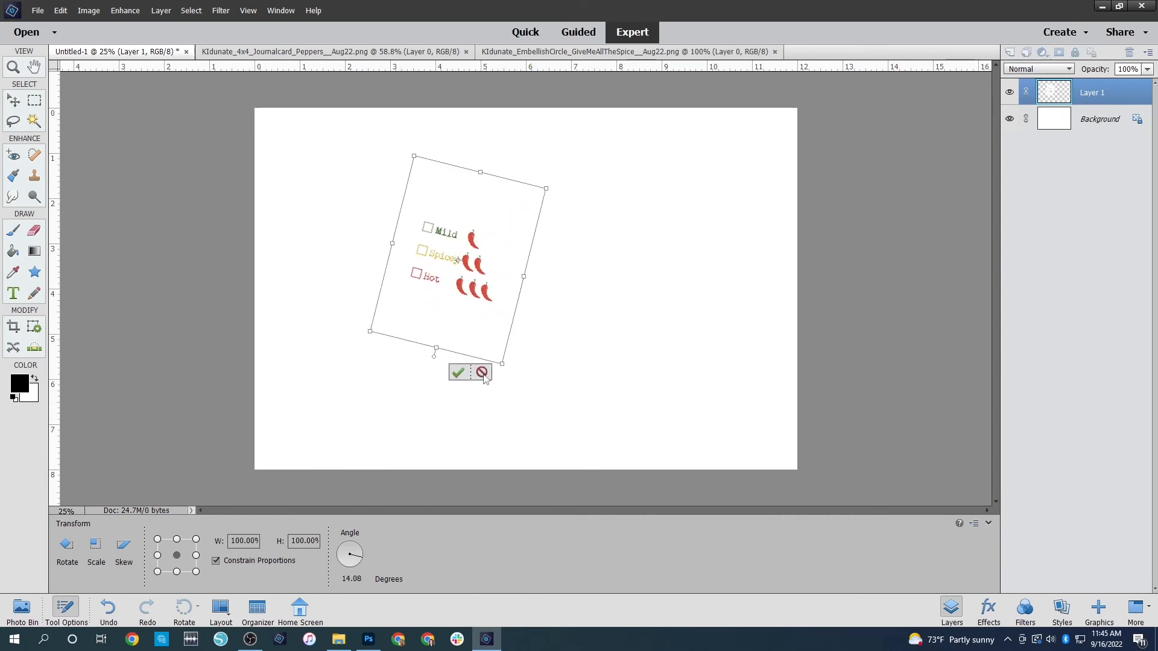
{"action": "left_click", "coordinate": [483, 373]}
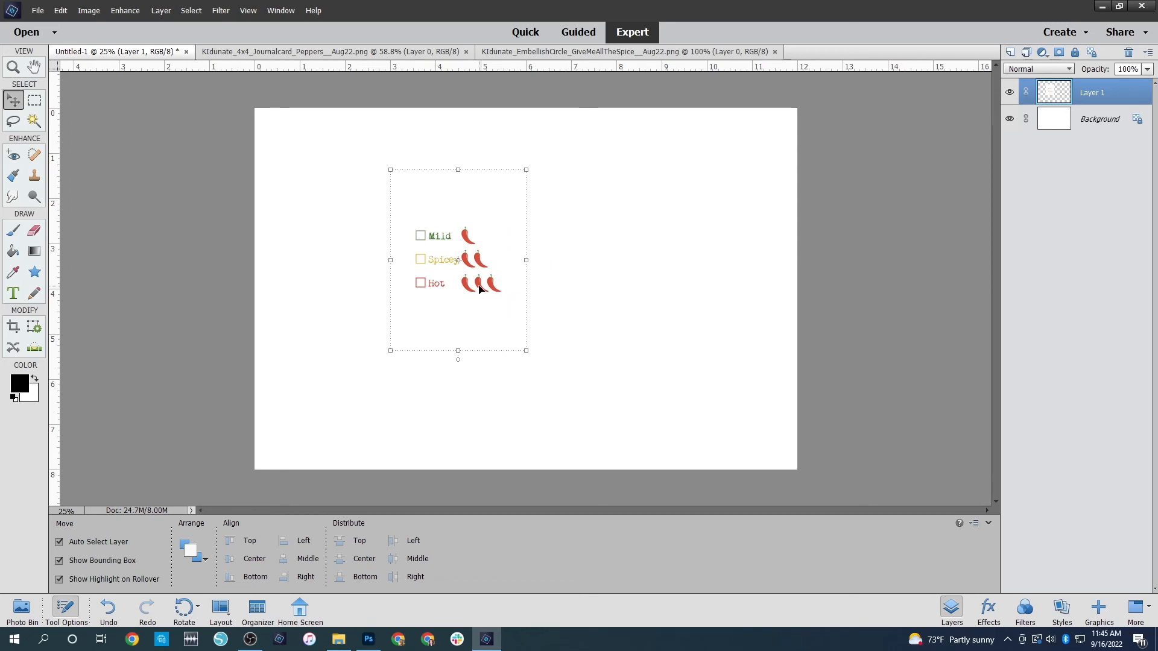
{"action": "left_click", "coordinate": [422, 435]}
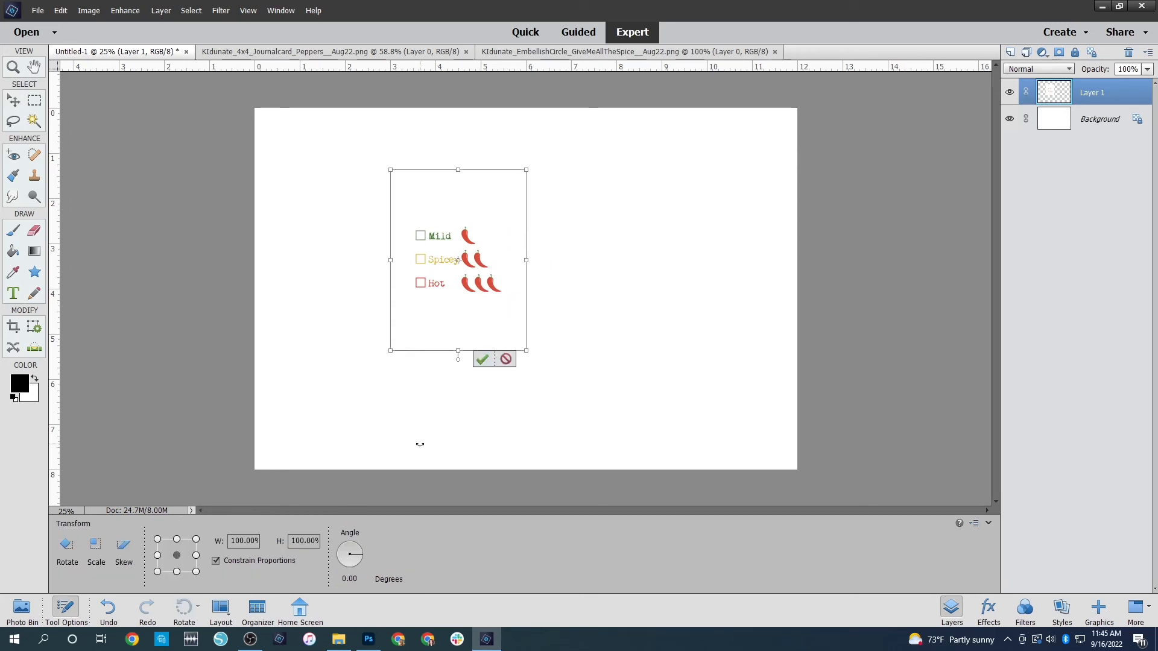
{"action": "left_click", "coordinate": [510, 361]}
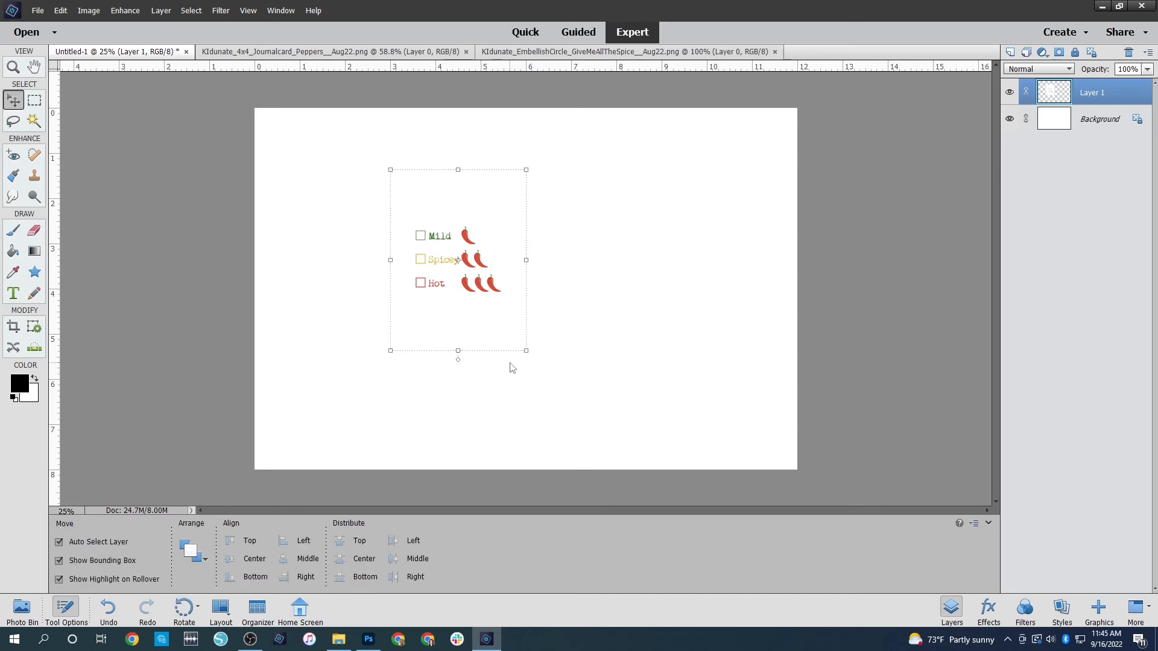
Copy the Give Me All The Spice circle embellishment into the 12 x 8 in document and place it to the right of the journal card
{"action": "left_click", "coordinate": [633, 53]}
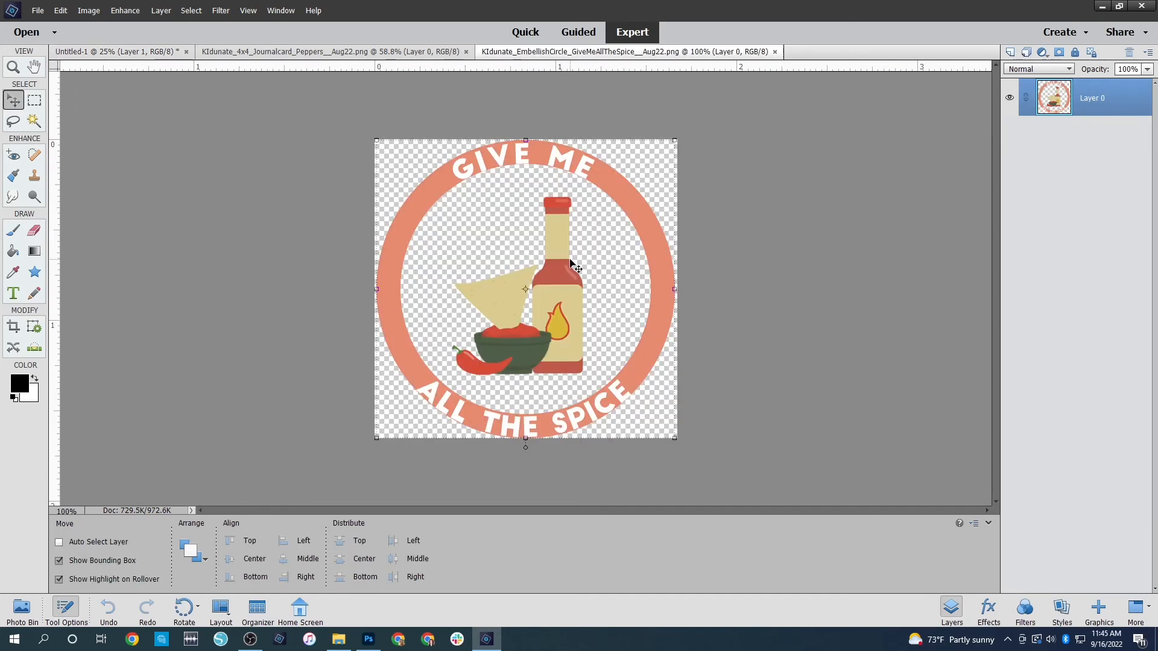
{"action": "left_click_drag", "start_coordinate": [569, 260], "coordinate": [489, 250]}
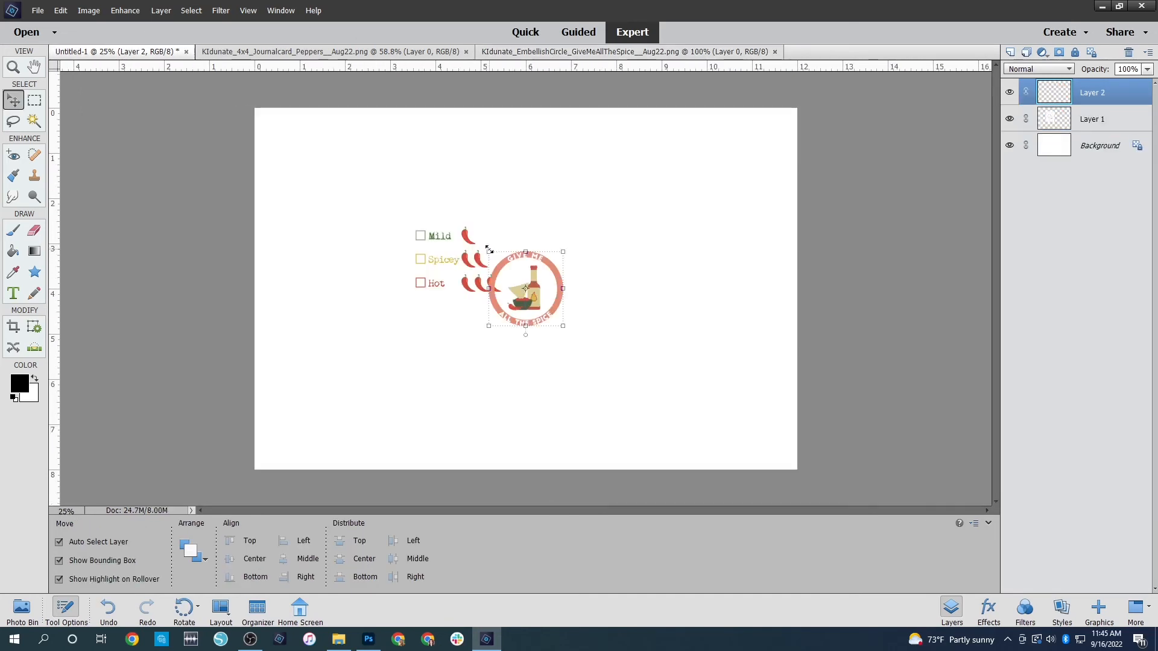
{"action": "left_click_drag", "start_coordinate": [534, 295], "coordinate": [635, 266]}
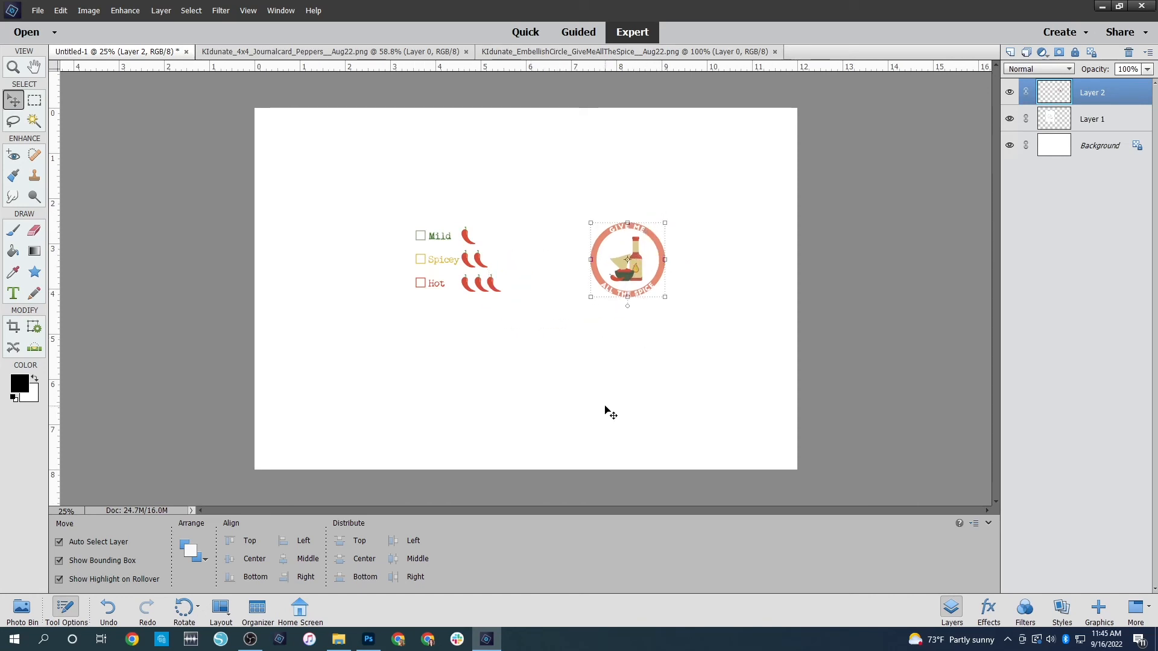
Transform the circle embellishment to about 86% size with a tilt of about 3 degrees, placed near the page's lower-left corner
{"action": "key", "text": "ctrl+t"}
{"action": "left_click_drag", "start_coordinate": [671, 216], "coordinate": [649, 226]}
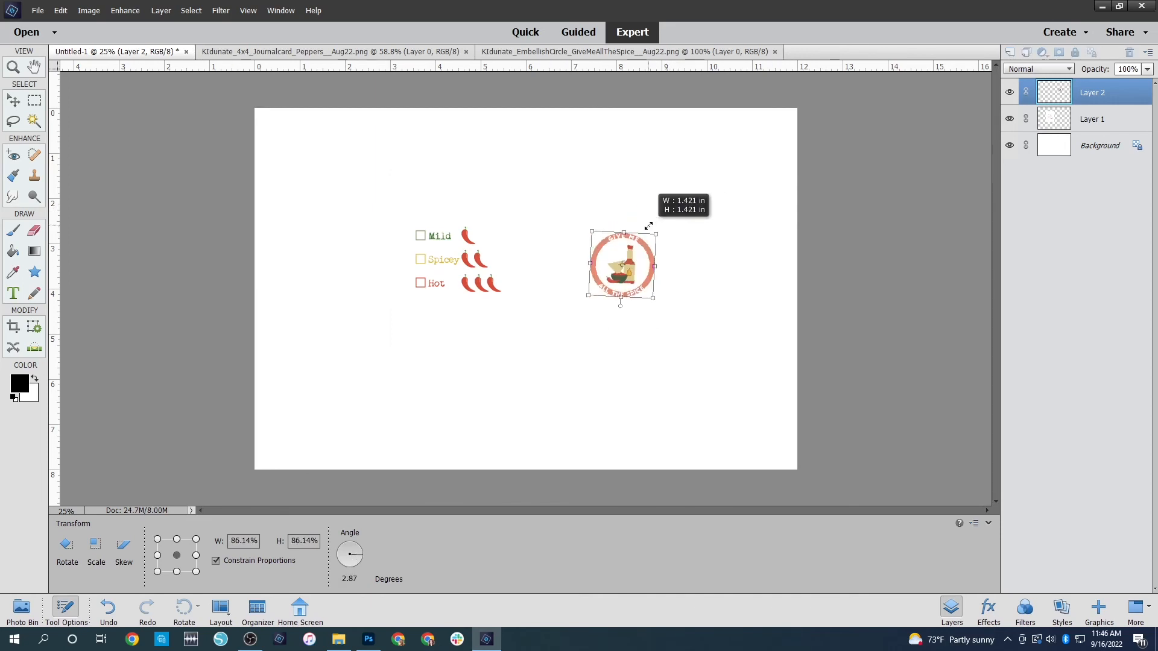
{"action": "left_click_drag", "start_coordinate": [621, 266], "coordinate": [313, 408]}
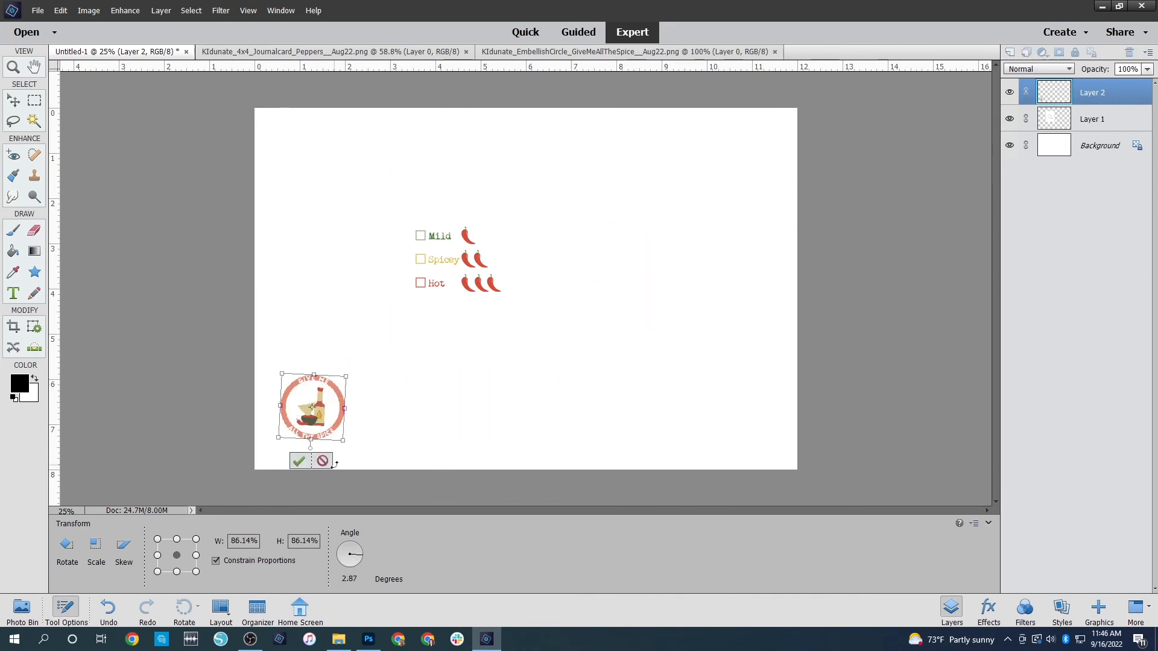
{"action": "left_click", "coordinate": [299, 461]}
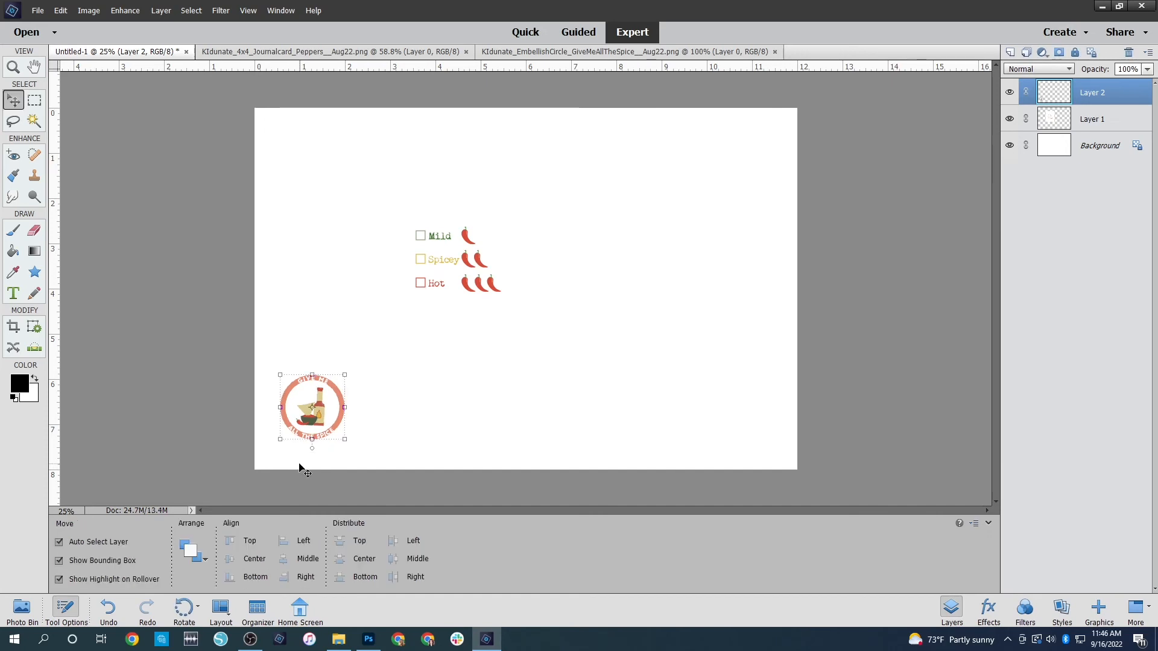